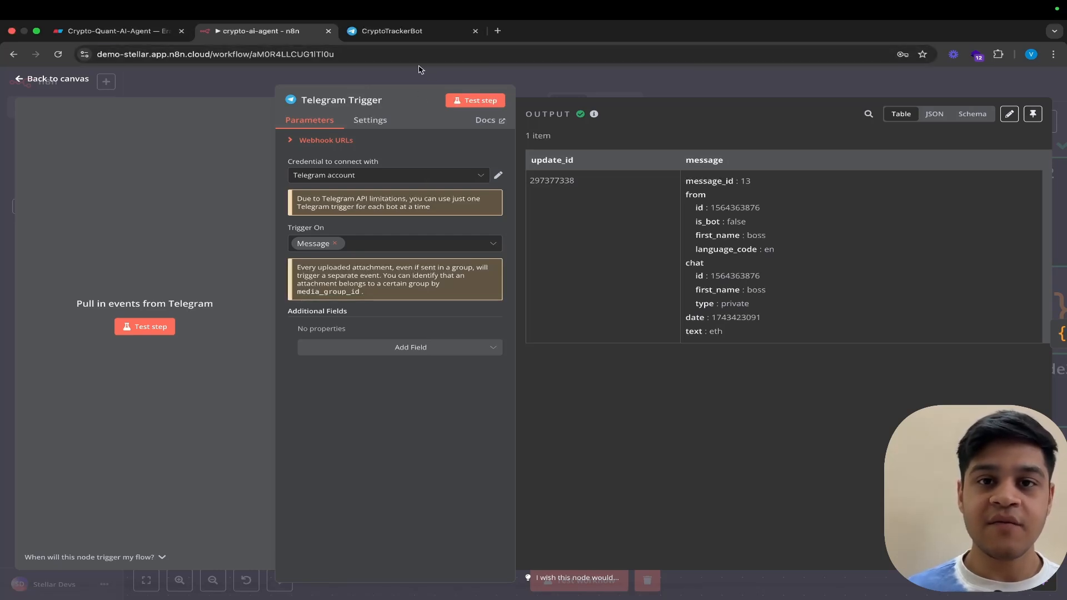
Step: Switch to Telegram Web and review the BotFather conversation that creates the bot and issues its access token
left_click(406, 33)
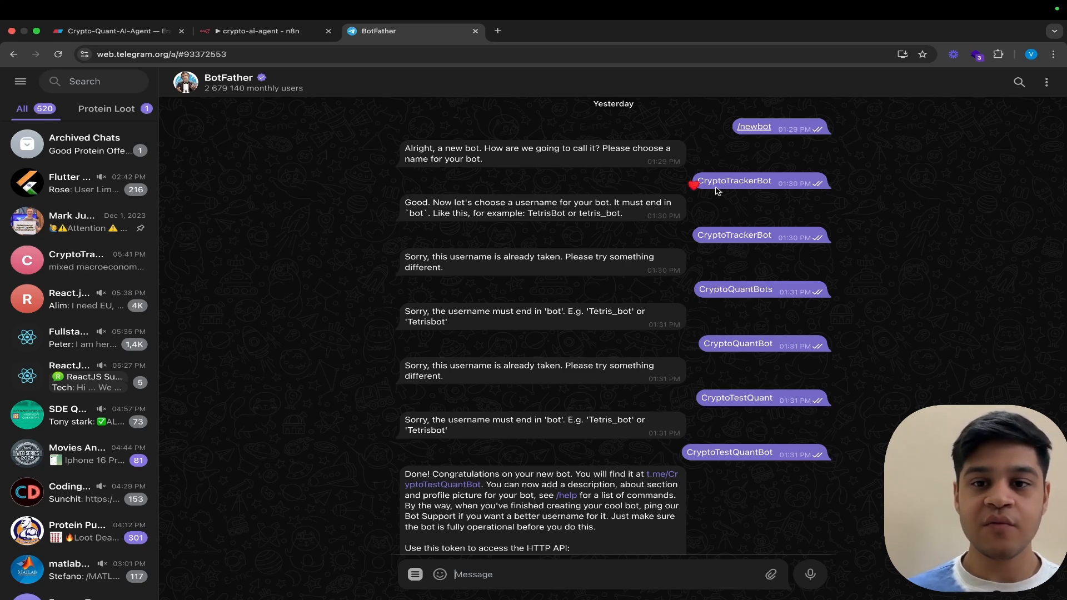
scroll(797, 329, "down", 2)
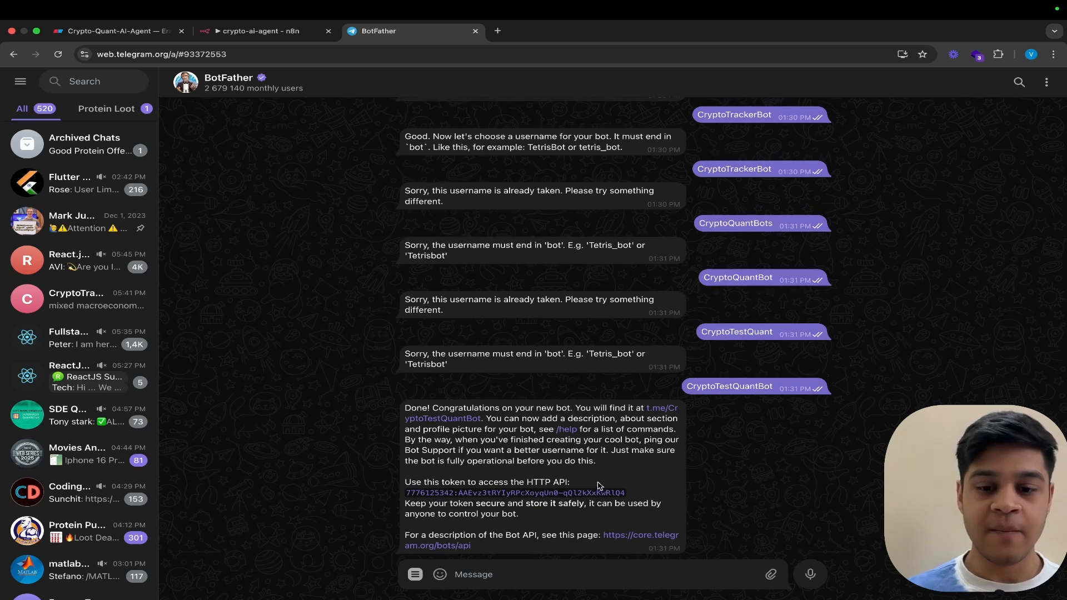
scroll(592, 475, "up", 3)
Step: Back in n8n, view the new Telegram API credential form for the Telegram Trigger, then close it and the node without saving
left_click(285, 34)
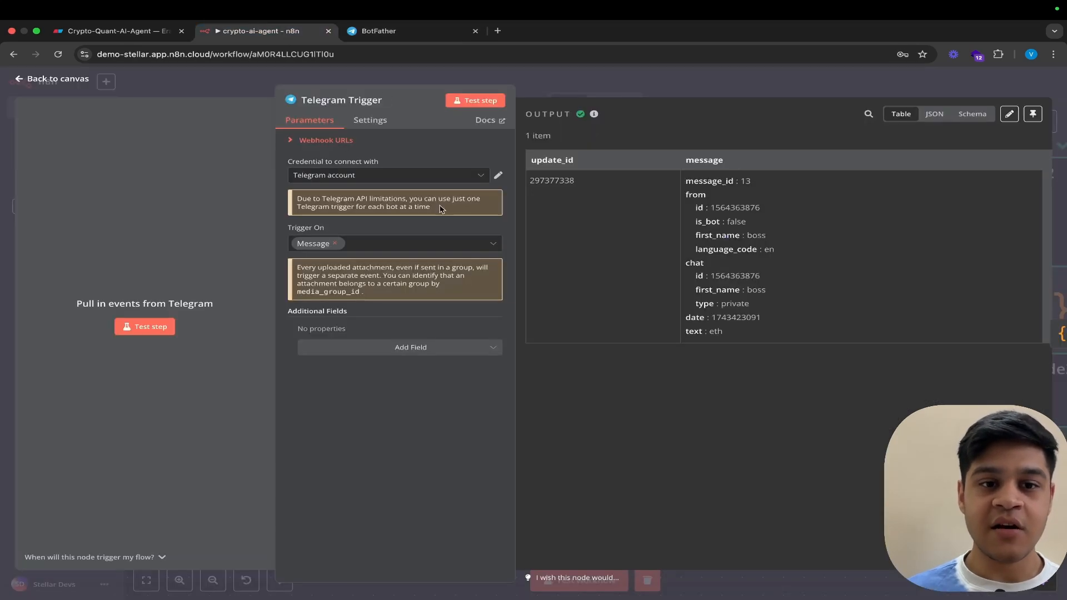
left_click(425, 175)
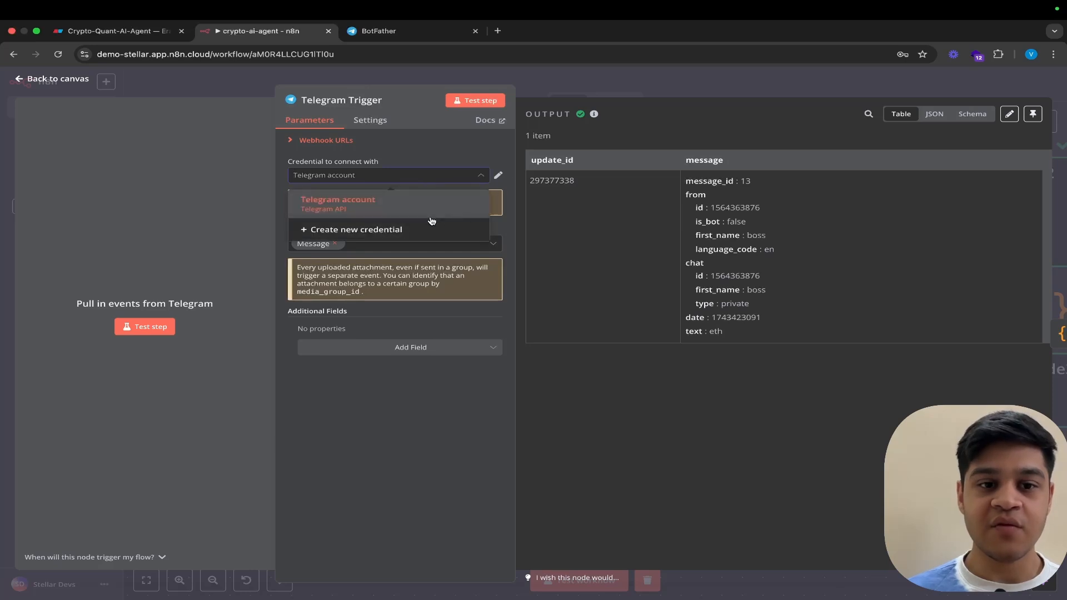
left_click(384, 228)
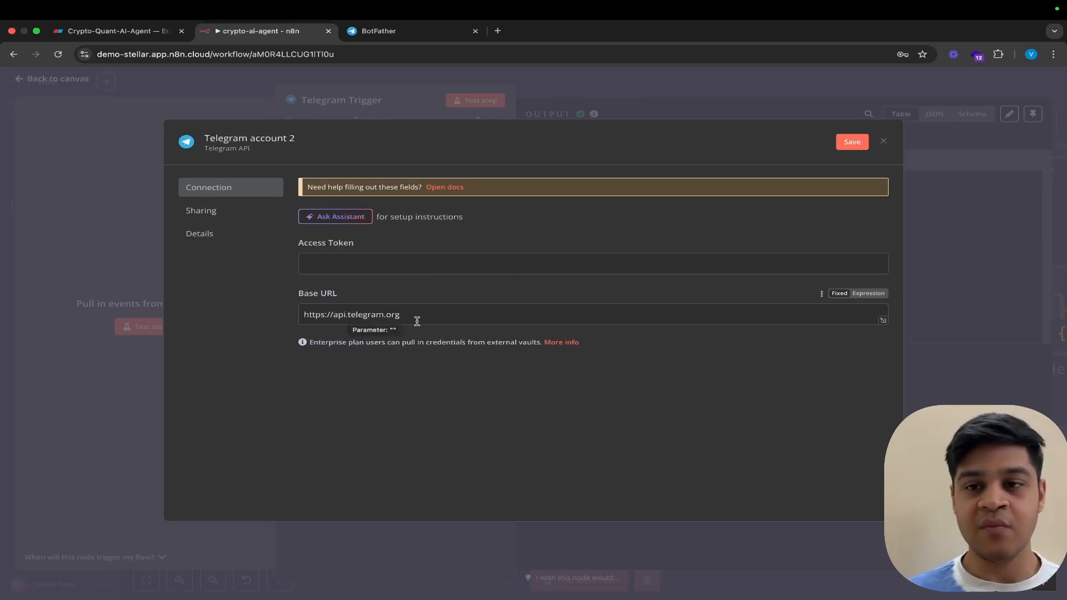
left_click(883, 141)
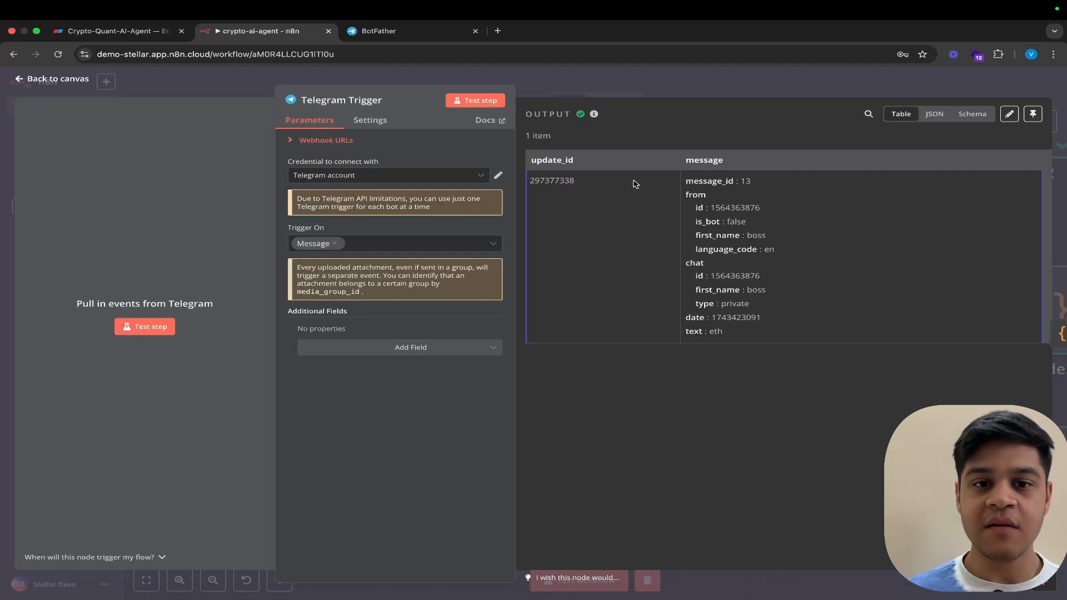
left_click(534, 81)
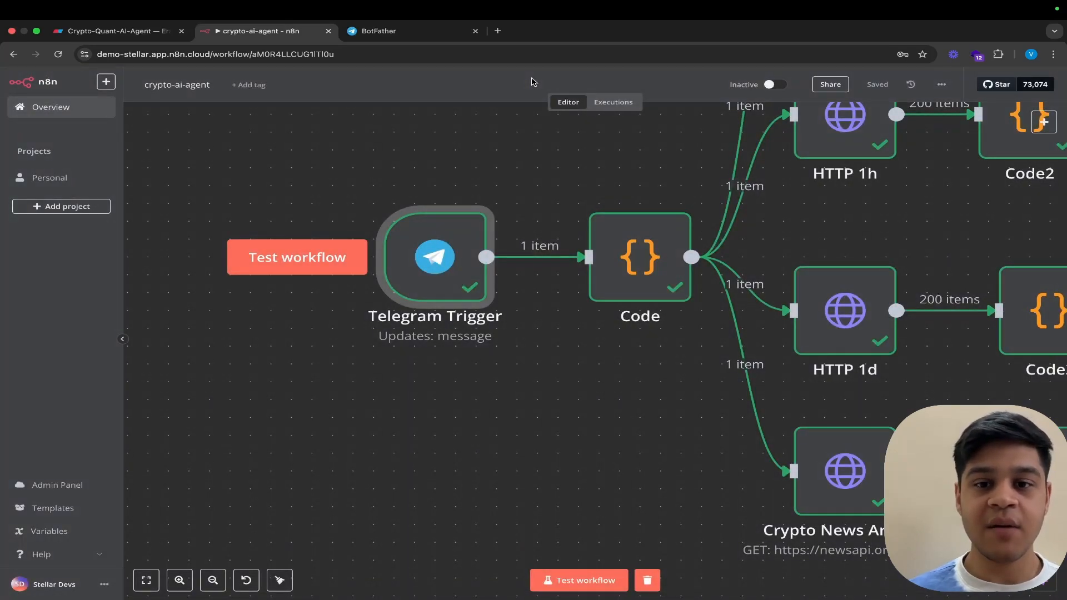
Step: Examine the Code node's JavaScript, especially the line appending "USDT" to the ticker, and return to the canvas
scroll(521, 245, "right", 3)
double_click(521, 245)
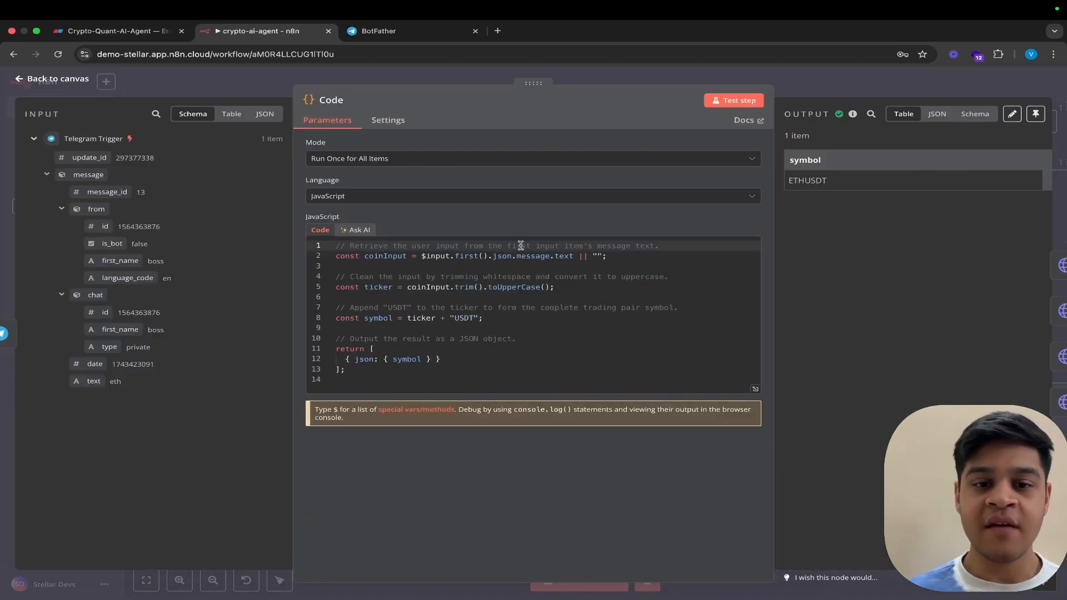
left_click_drag(450, 319, 483, 321)
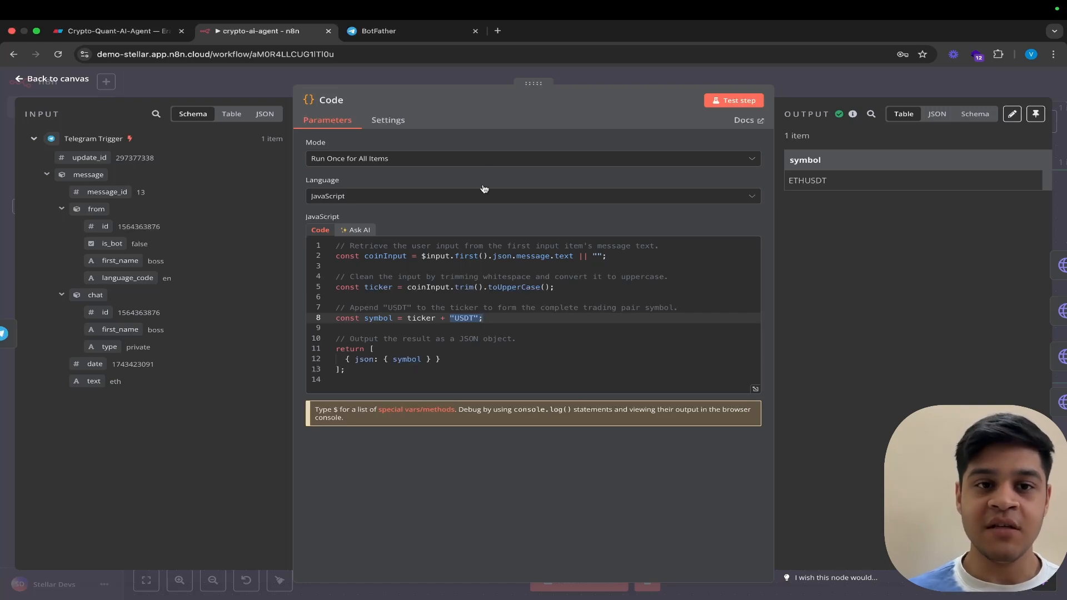
left_click(584, 87)
Step: Inspect the full Binance klines URL expression in the HTTP 15m node and return to the canvas
scroll(561, 233, "down", 5)
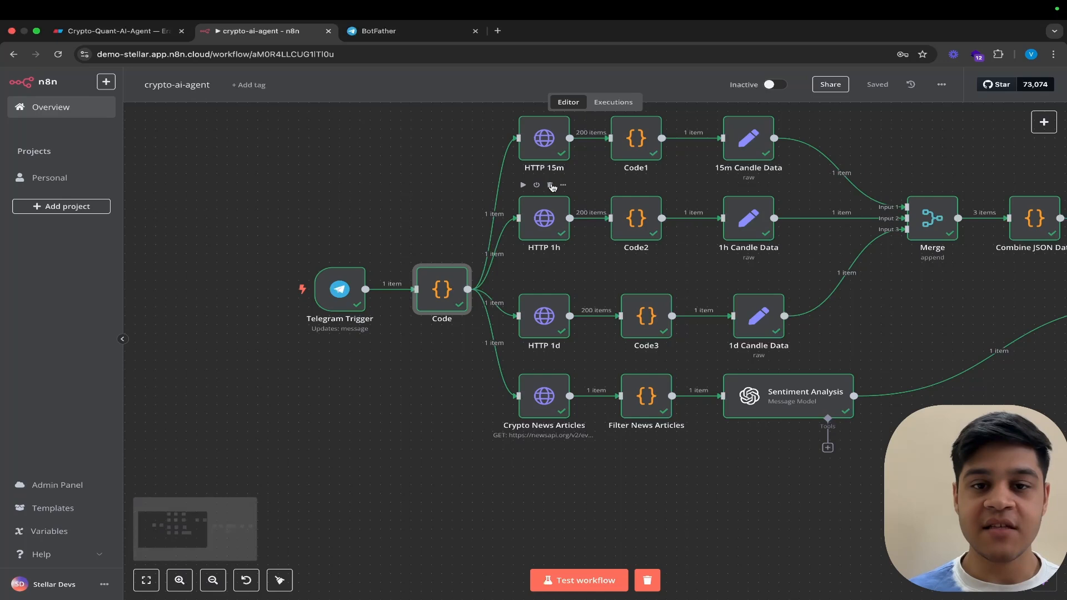
double_click(541, 150)
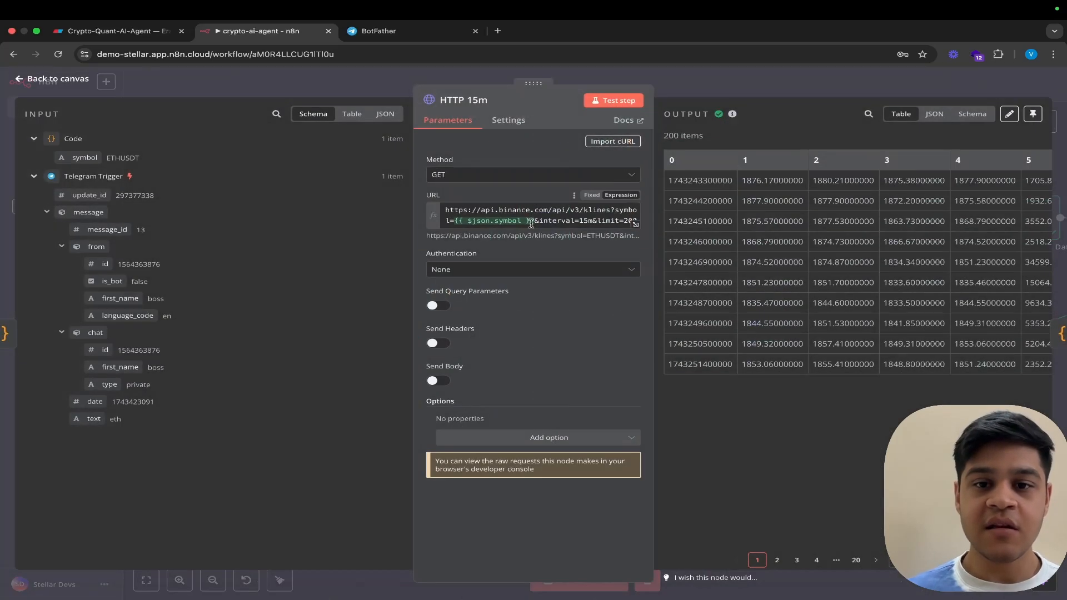
left_click(636, 225)
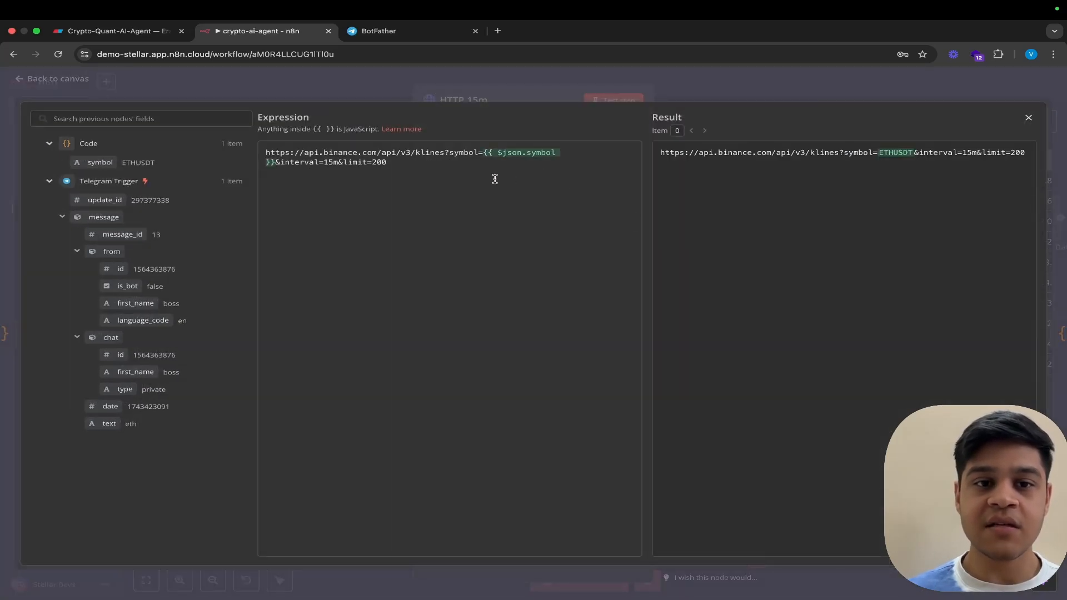
left_click_drag(494, 176, 311, 140)
left_click(465, 98)
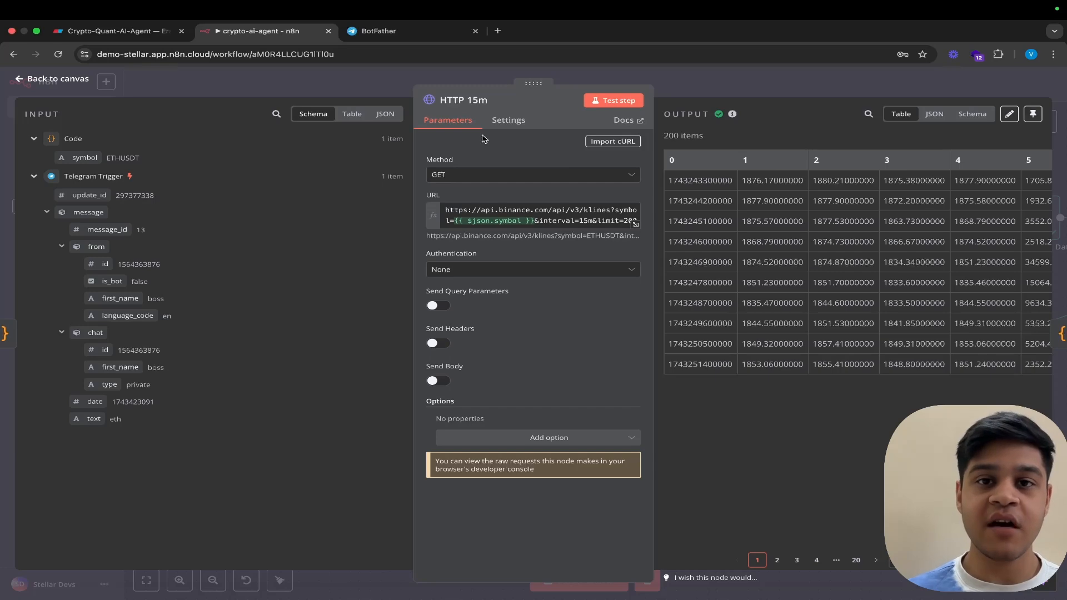
left_click(470, 79)
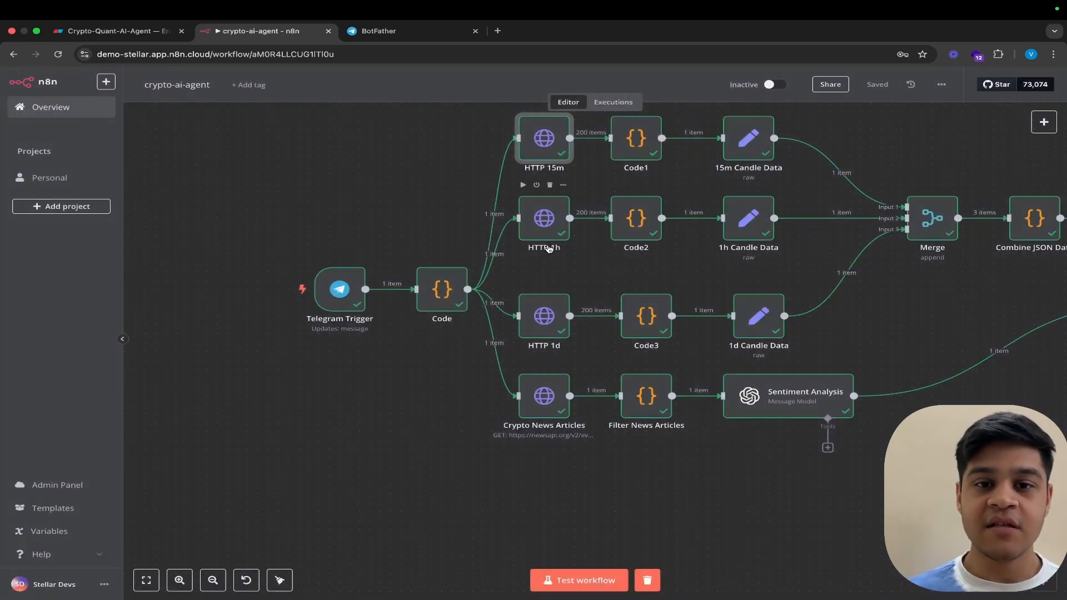
Step: Check the interval parameter in the HTTP 1h node's expanded URL expression, then close the node
double_click(538, 223)
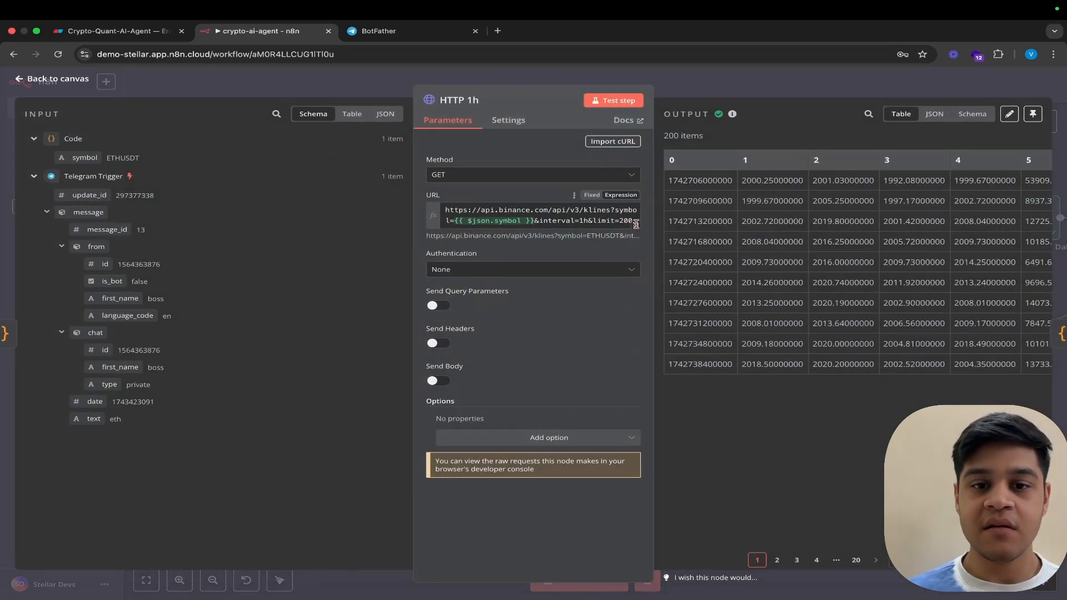
left_click(638, 226)
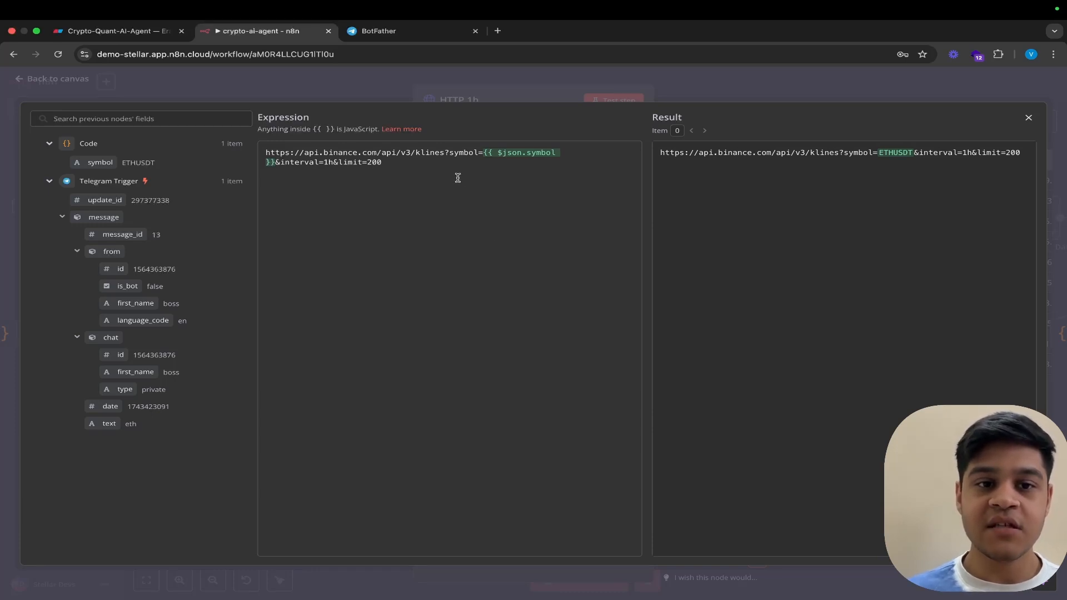
double_click(328, 162)
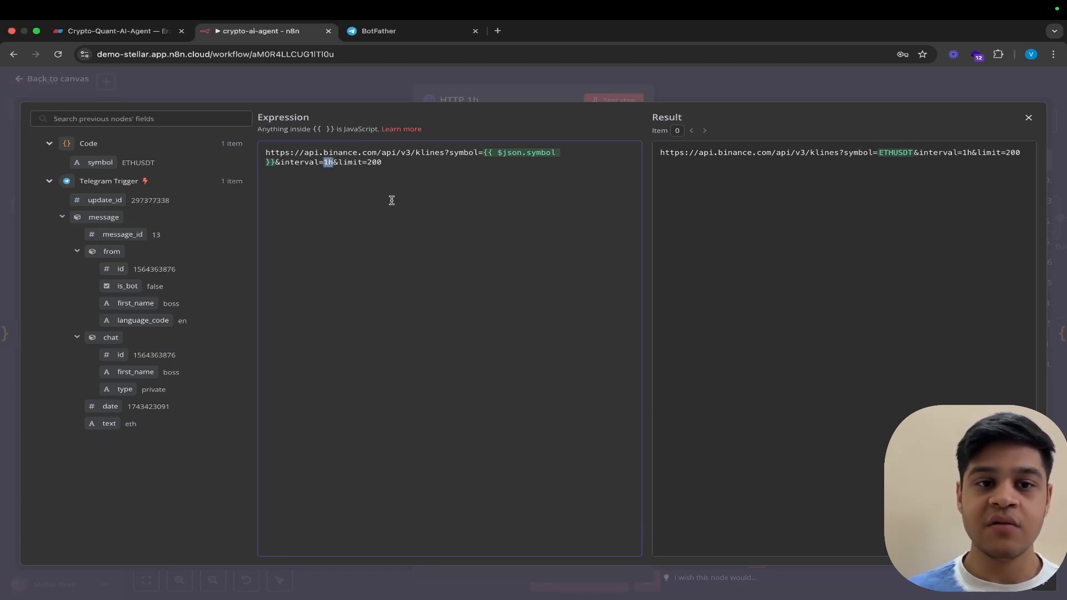
left_click(481, 90)
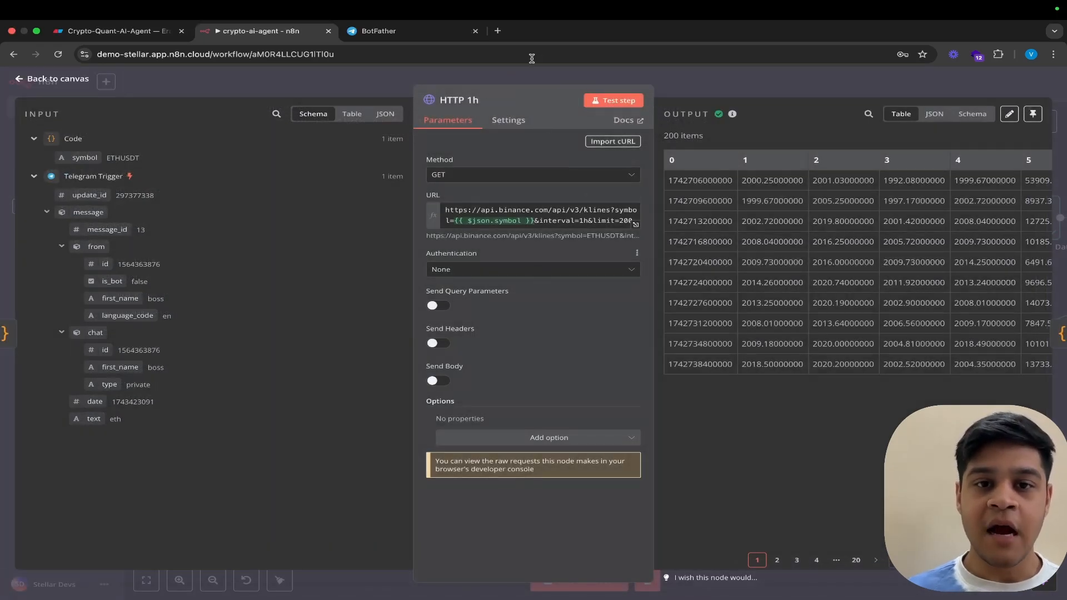
left_click(489, 78)
Step: Check the interval parameter in the HTTP 1d node's expanded URL expression, then close the node
double_click(542, 314)
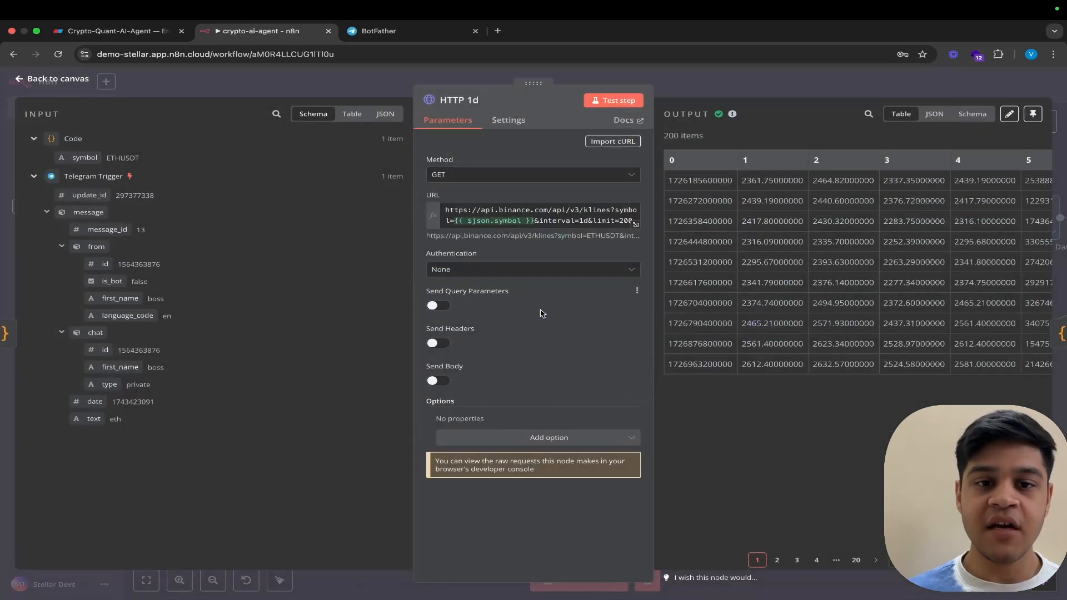
left_click(637, 225)
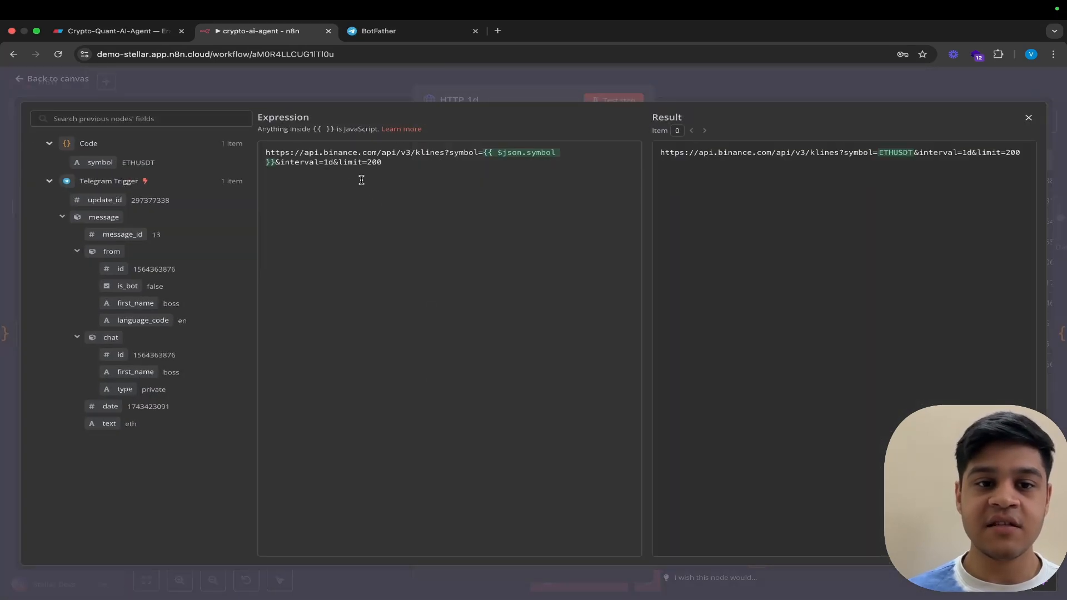
left_click_drag(321, 161, 334, 162)
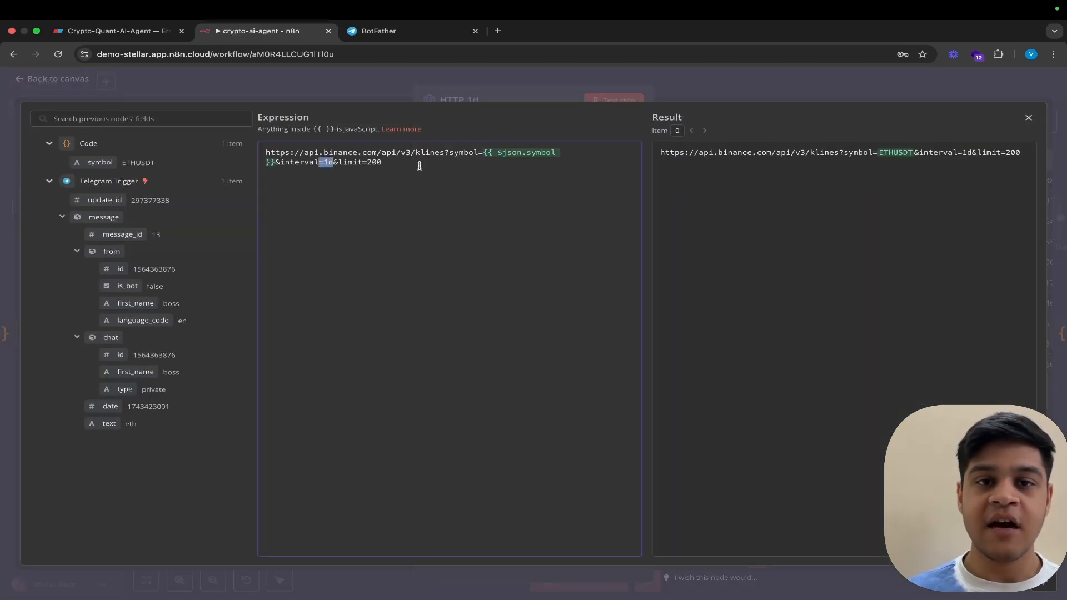
left_click(527, 89)
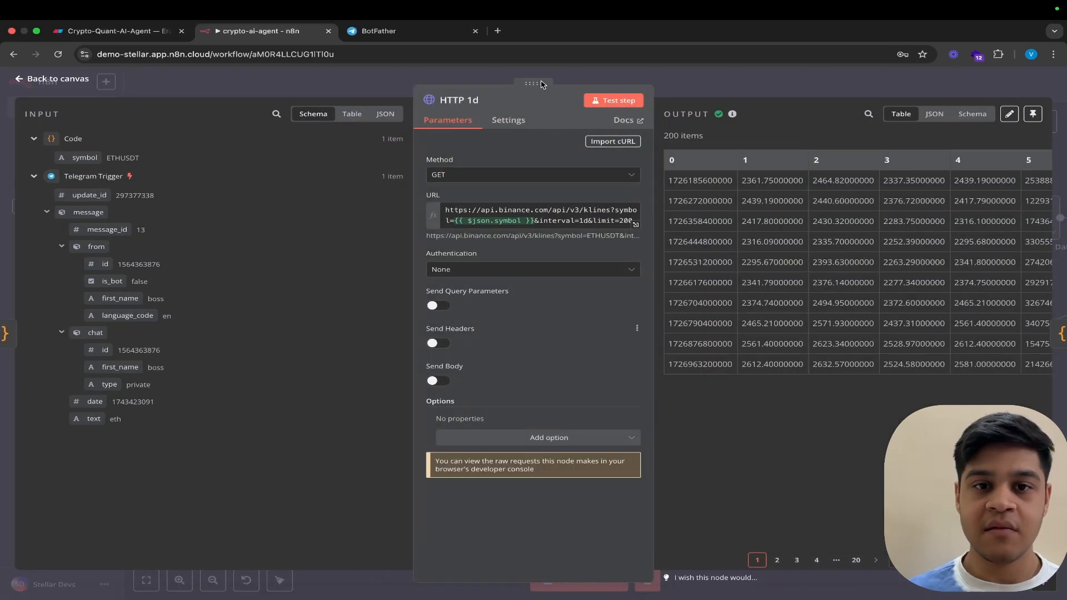
left_click(483, 72)
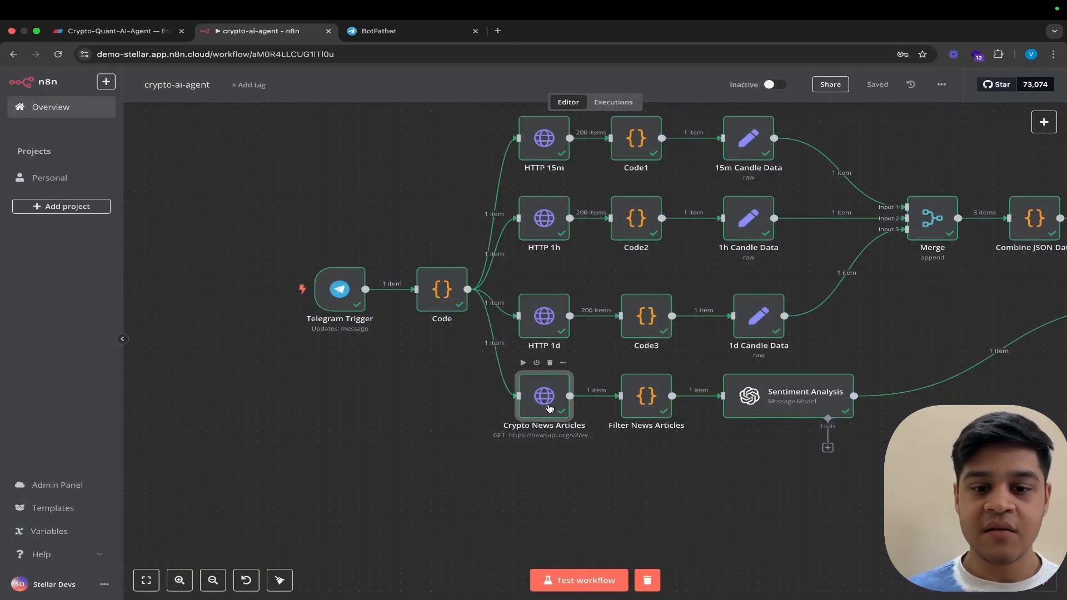
Step: Open the Crypto News Articles node and examine its request URL in the expanded editor
double_click(550, 408)
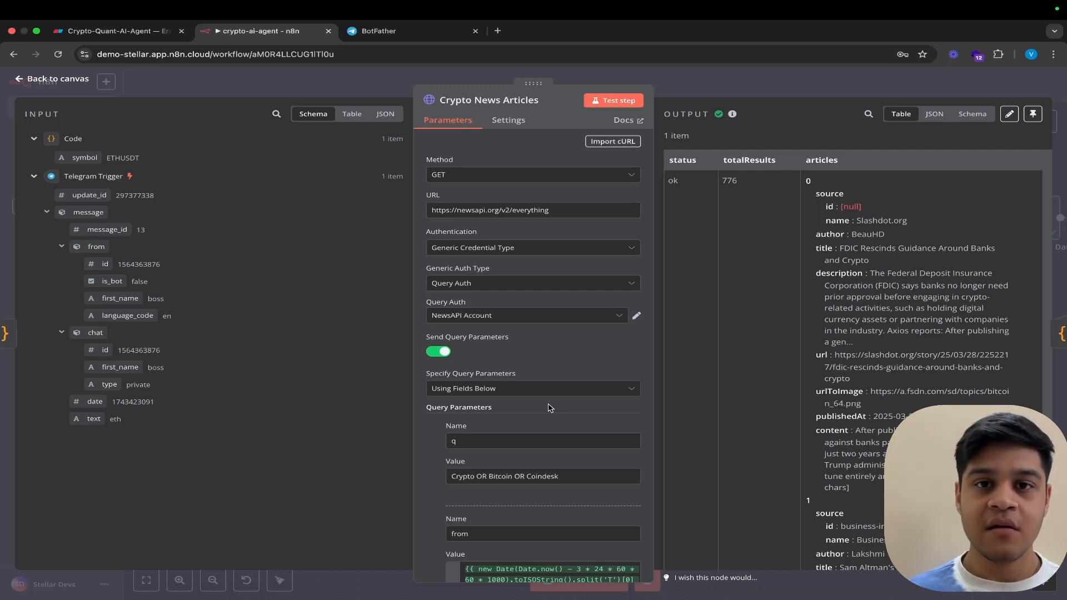
left_click(636, 215)
left_click_drag(317, 262, 121, 265)
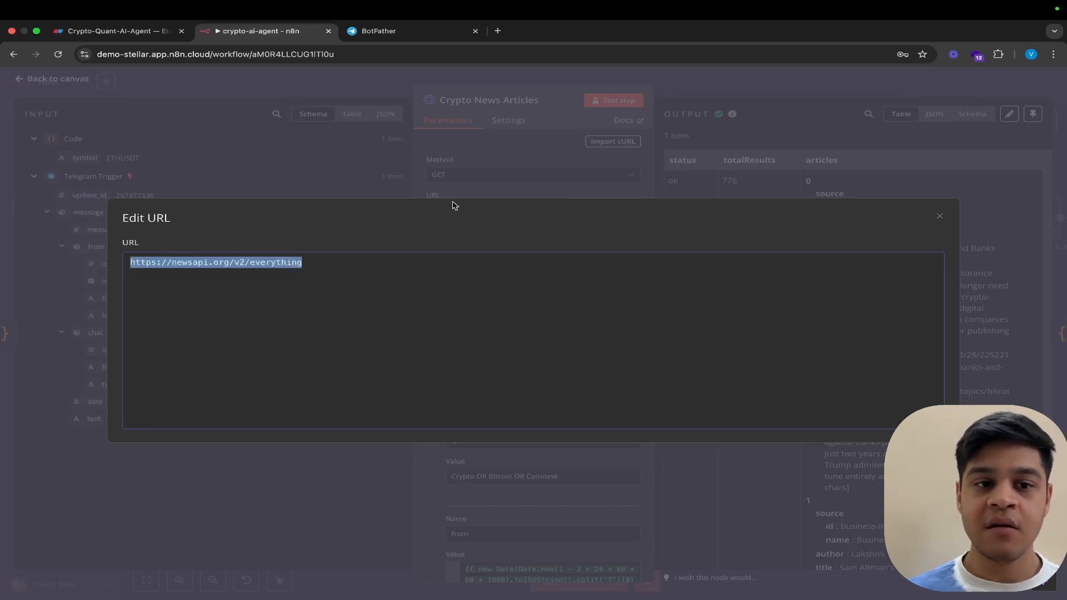
left_click_drag(372, 262, 134, 263)
left_click(469, 186)
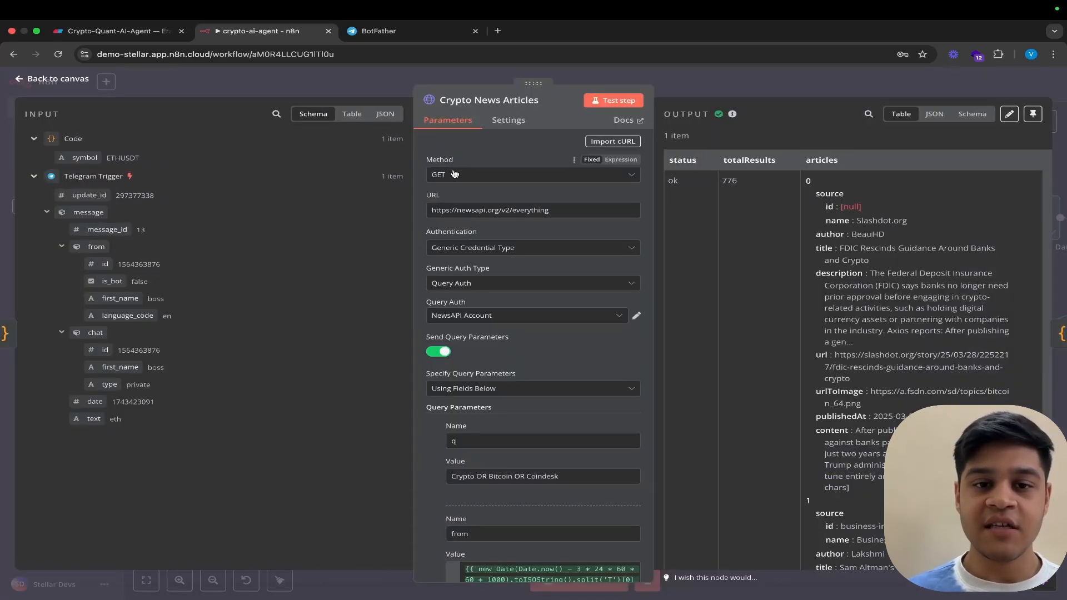
Step: View the NewsAPI Account query auth credential used by the Crypto News Articles node, then close it
scroll(466, 223, "down", 1)
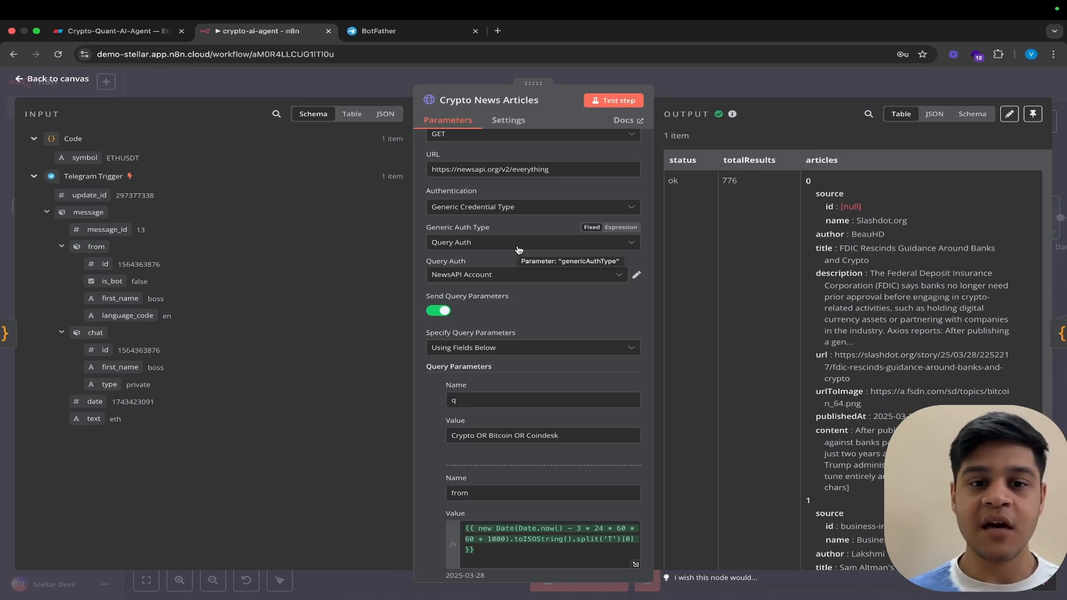
left_click(637, 277)
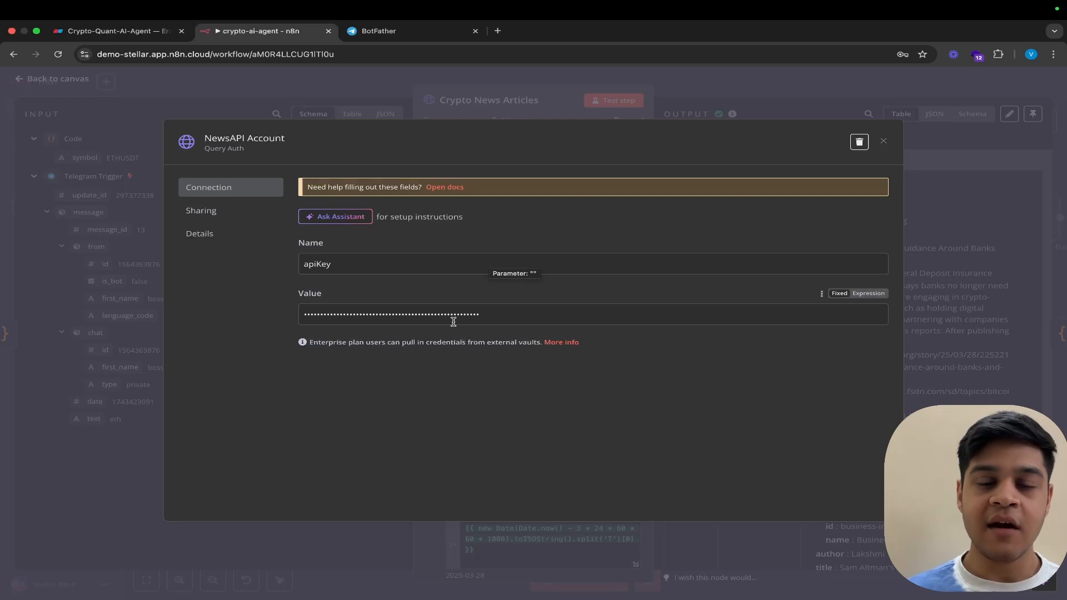
left_click(884, 142)
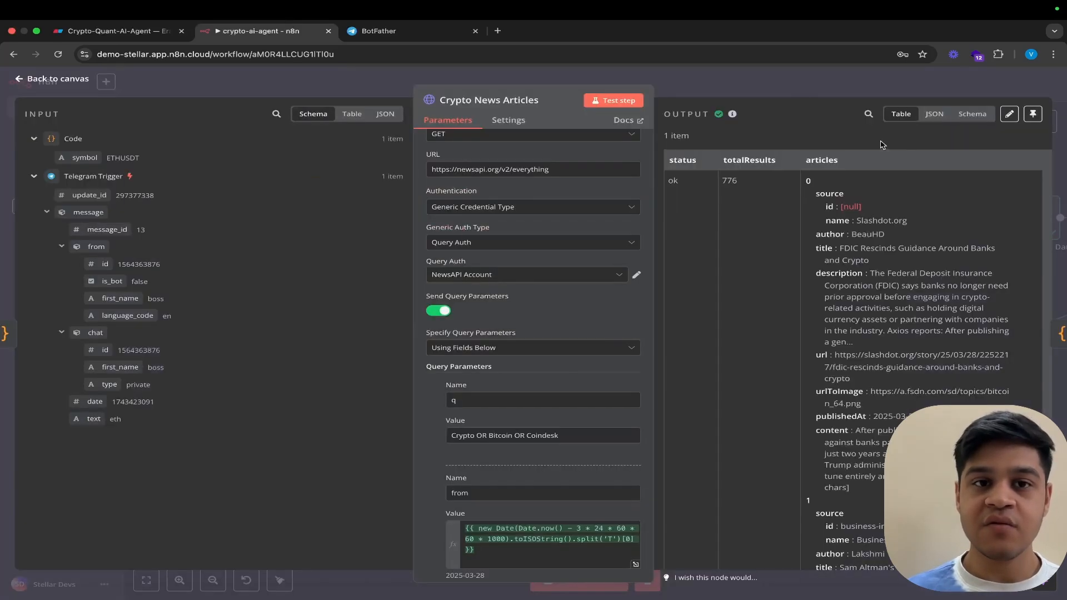
Step: Open the newsapi.org website in a new browser tab
left_click(497, 30)
type("nex")
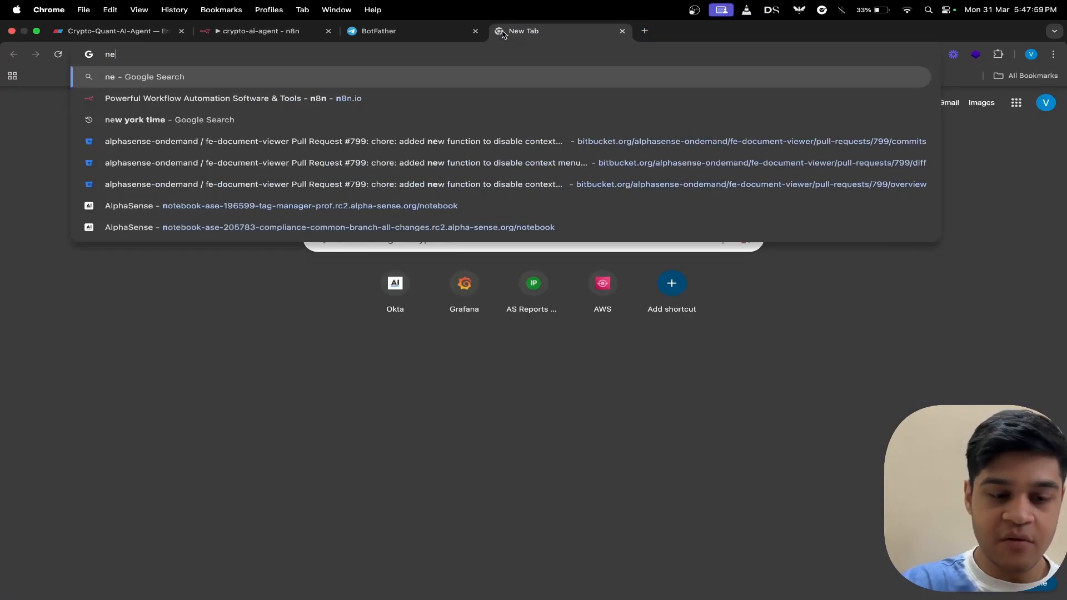
key("BackSpace")
type("wsapi")
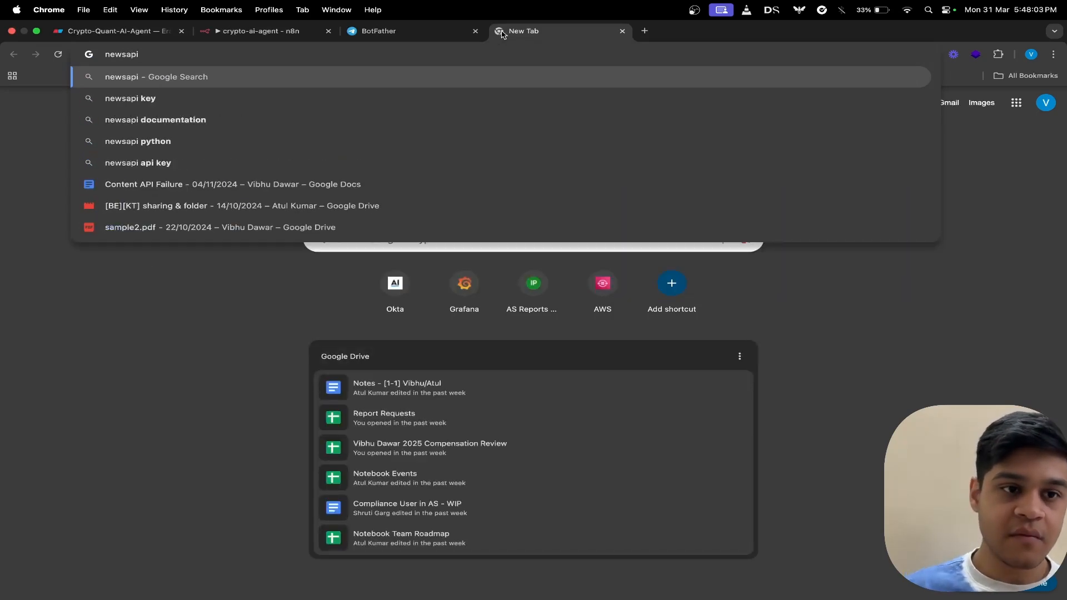
type(".or")
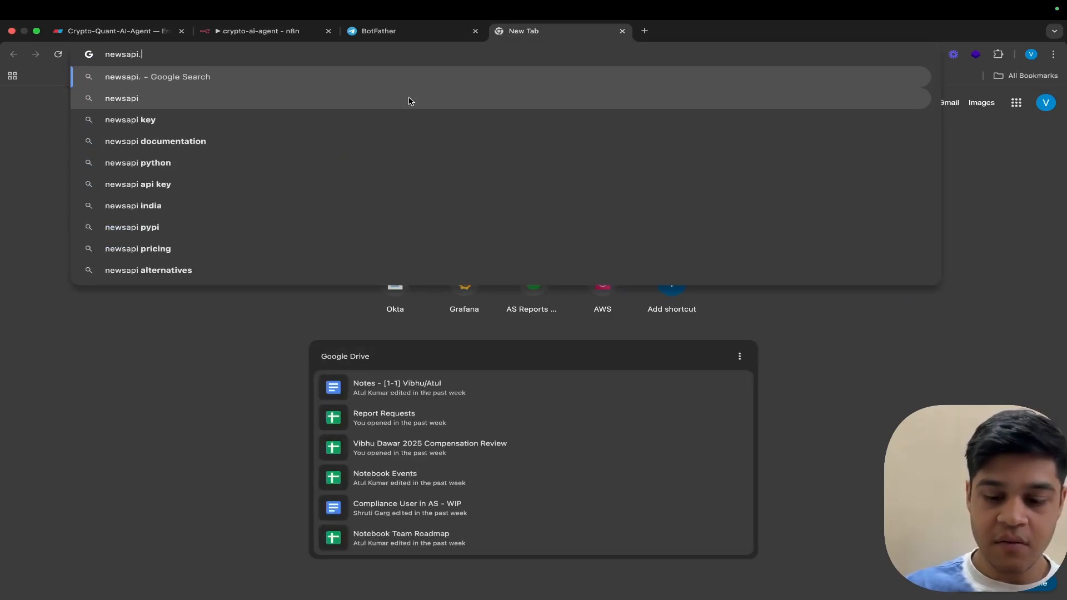
type("g")
key("Return")
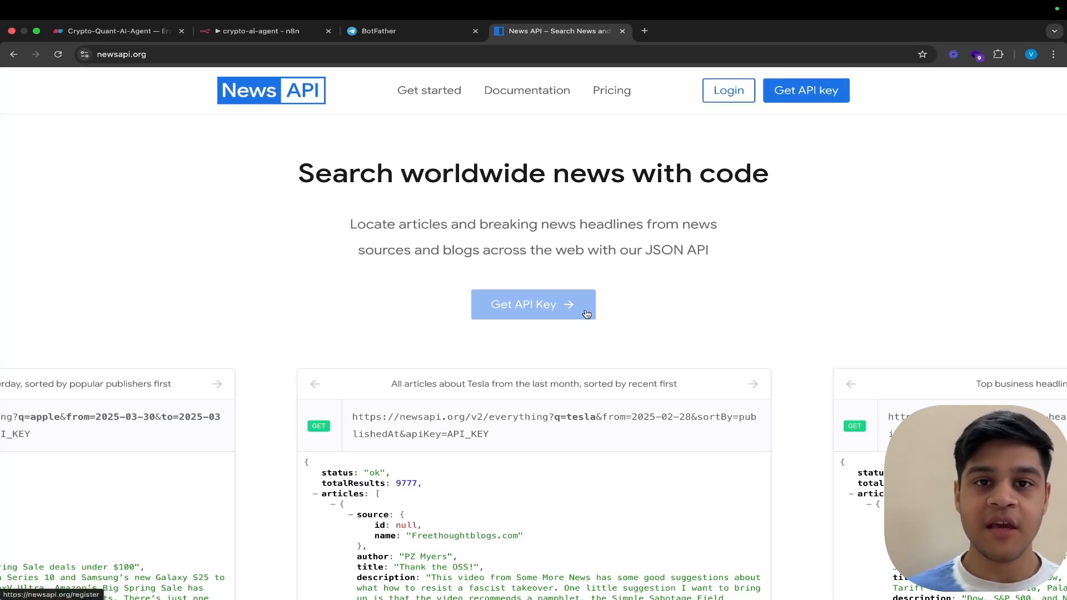
Step: Return to the n8n workflow, review the NewsAPI Account credential's name and value fields again, and close the credential
key("ctrl+shift+Tab")
key("ctrl+shift+Tab")
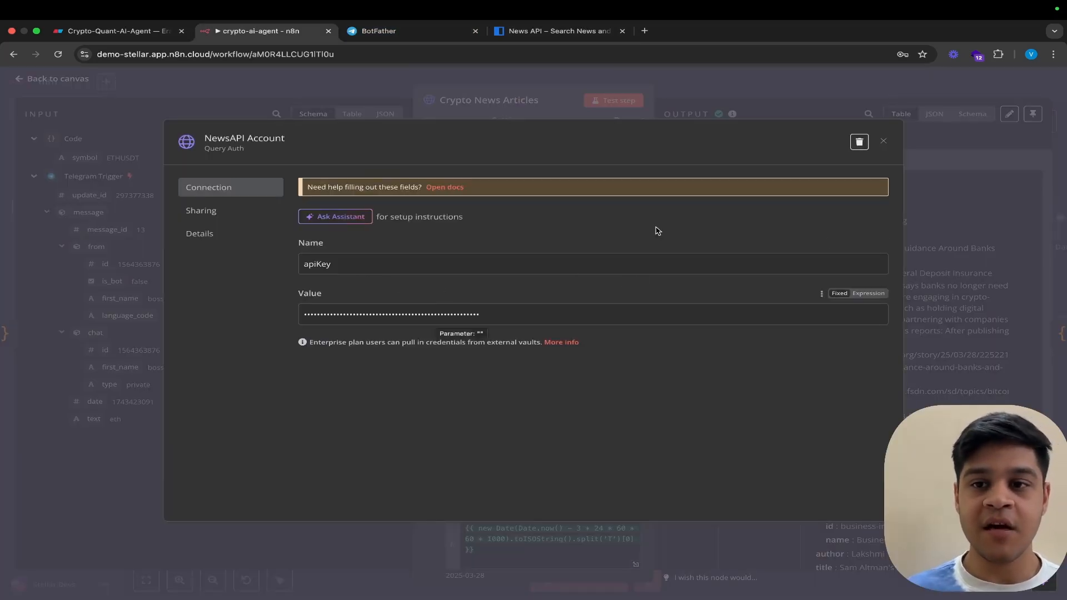
left_click(883, 142)
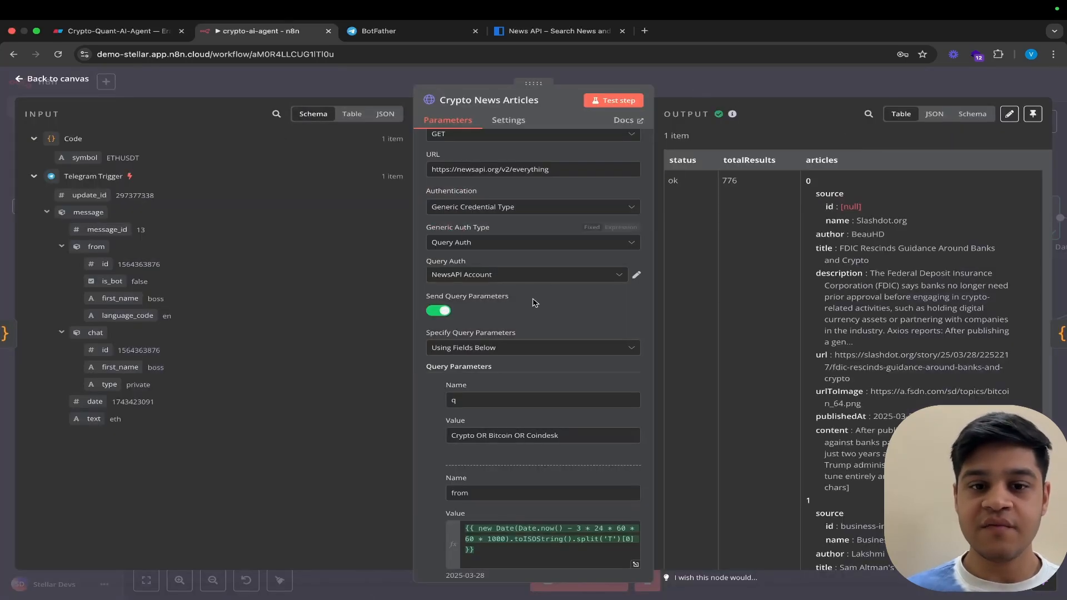
Step: Examine the from query parameter's date expression in the expanded editor, then close the editor
scroll(540, 423, "down", 3)
scroll(542, 426, "down", 1)
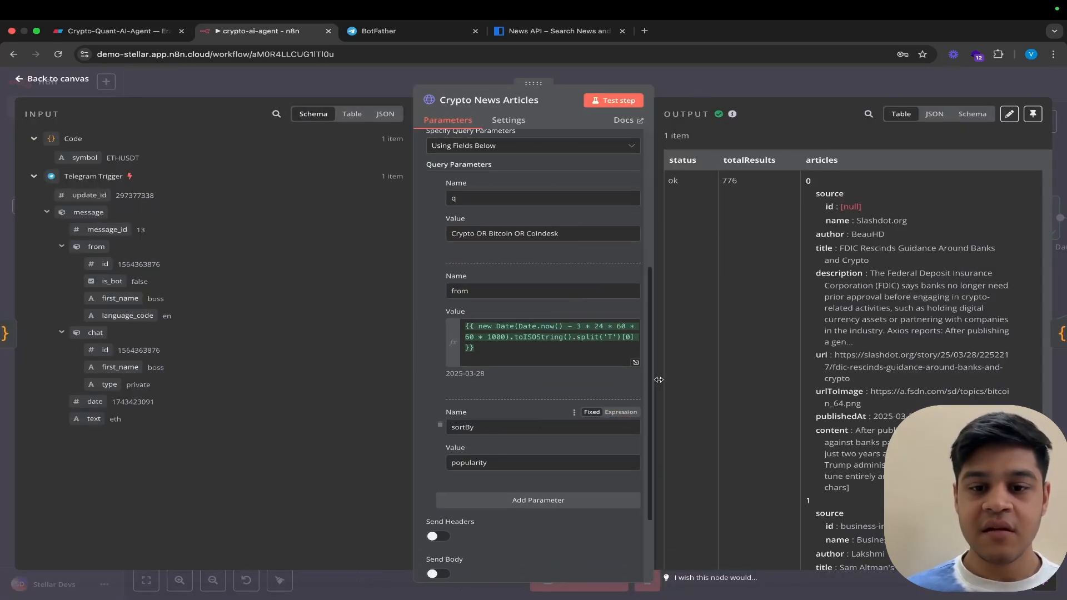
left_click(635, 361)
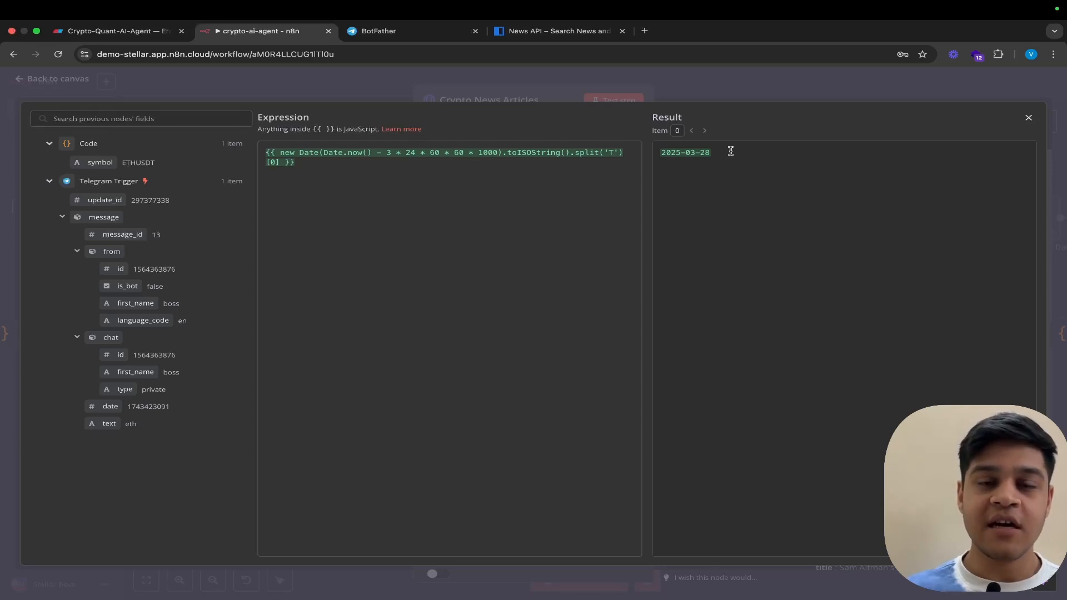
left_click(591, 98)
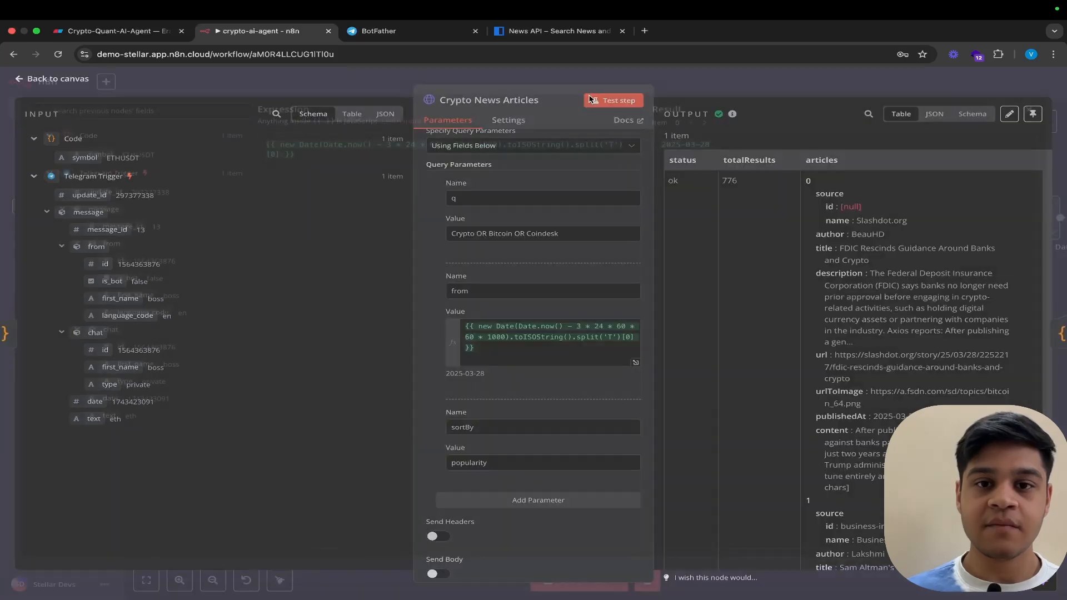
Step: Highlight the q parameter's search terms, review the Crypto News Articles node's remaining settings, and close the node
scroll(522, 285, "up", 1)
left_click_drag(559, 269, 437, 261)
scroll(482, 359, "down", 5)
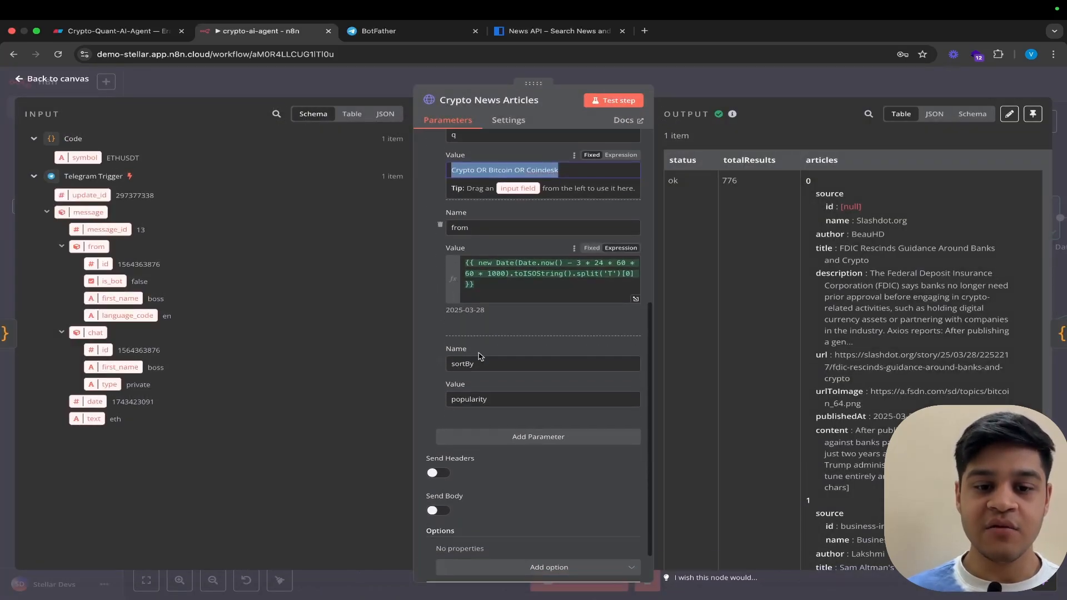
scroll(482, 359, "up", 5)
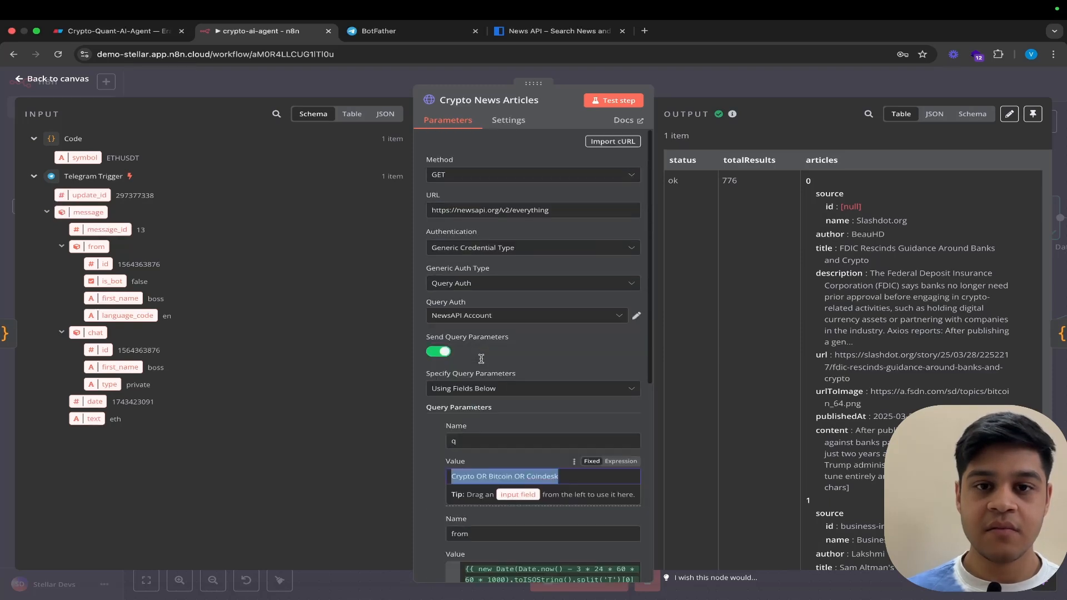
left_click(588, 80)
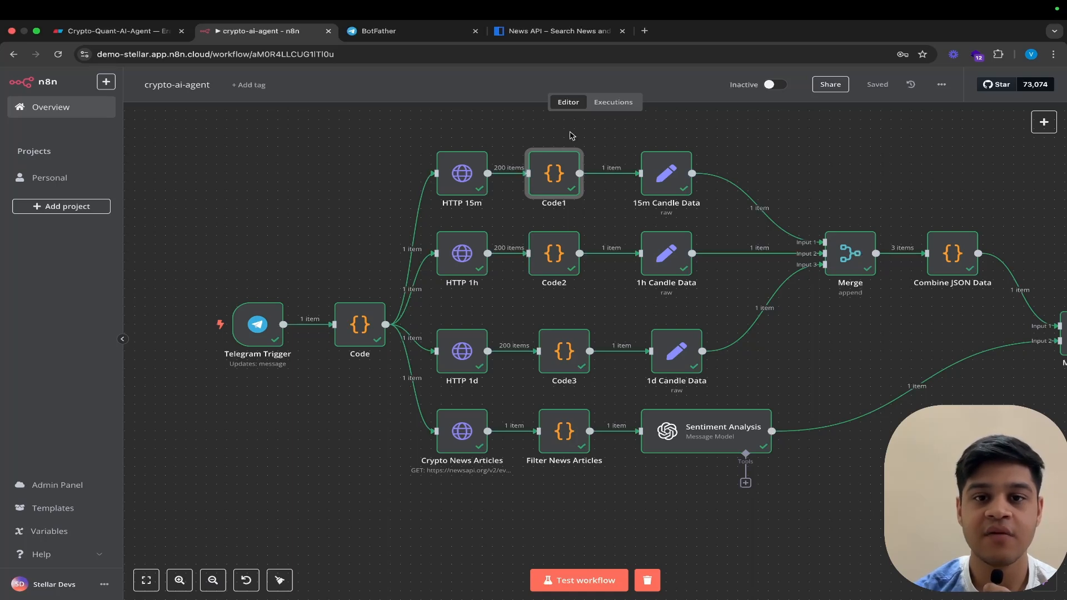
Step: Open the Filter News Articles node, examine its JavaScript code, and return to the canvas
scroll(570, 135, "right", 2)
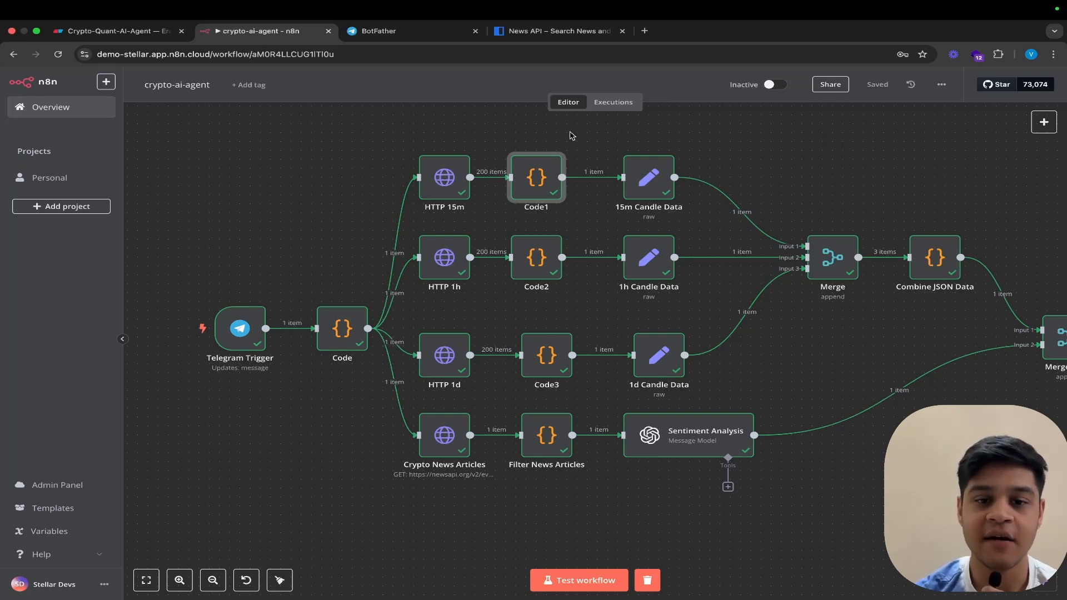
scroll(570, 135, "right", 2)
double_click(517, 442)
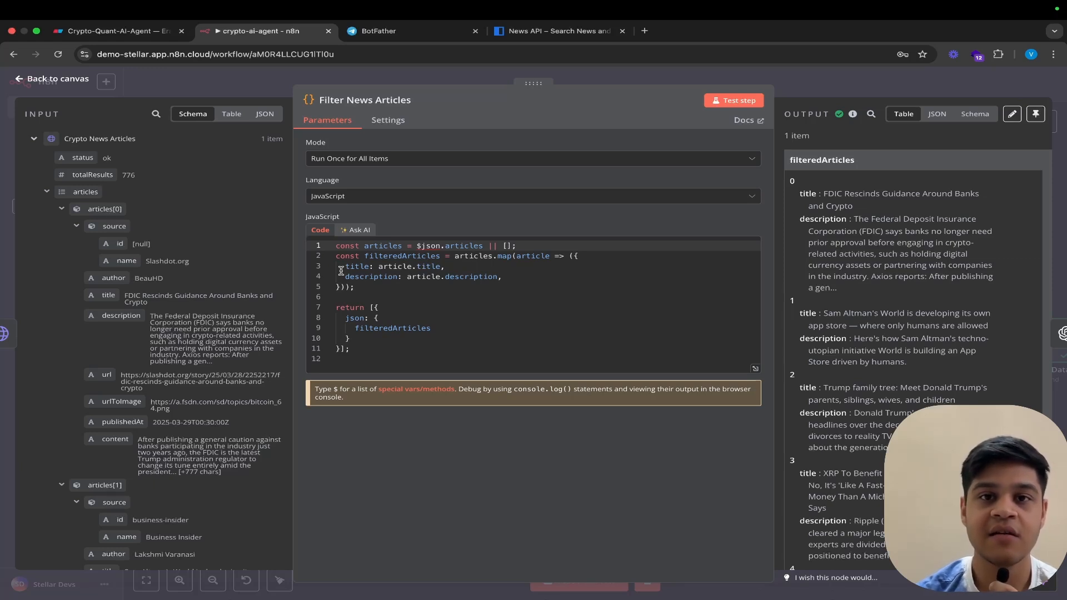
left_click(574, 75)
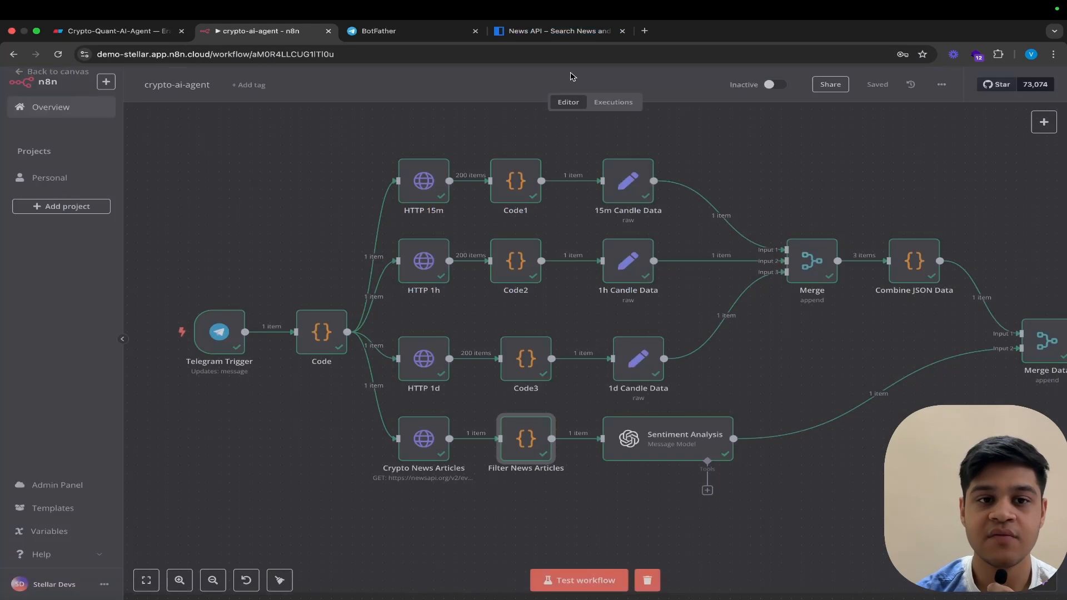
Step: Open the Sentiment Analysis node and read its full prompt in the expanded editor, then close the editor
scroll(601, 251, "right", 5)
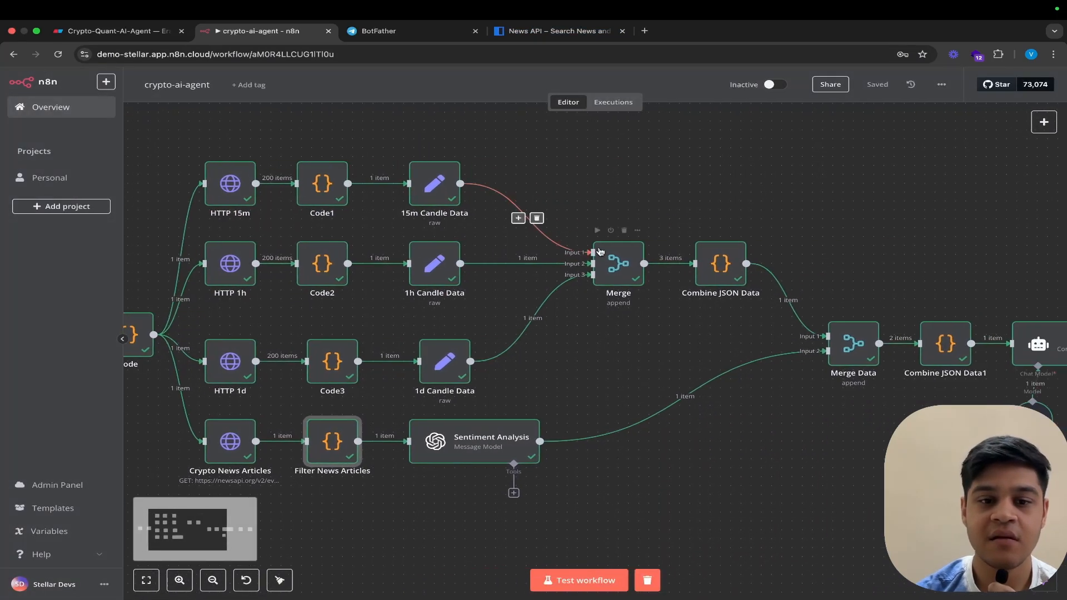
double_click(471, 449)
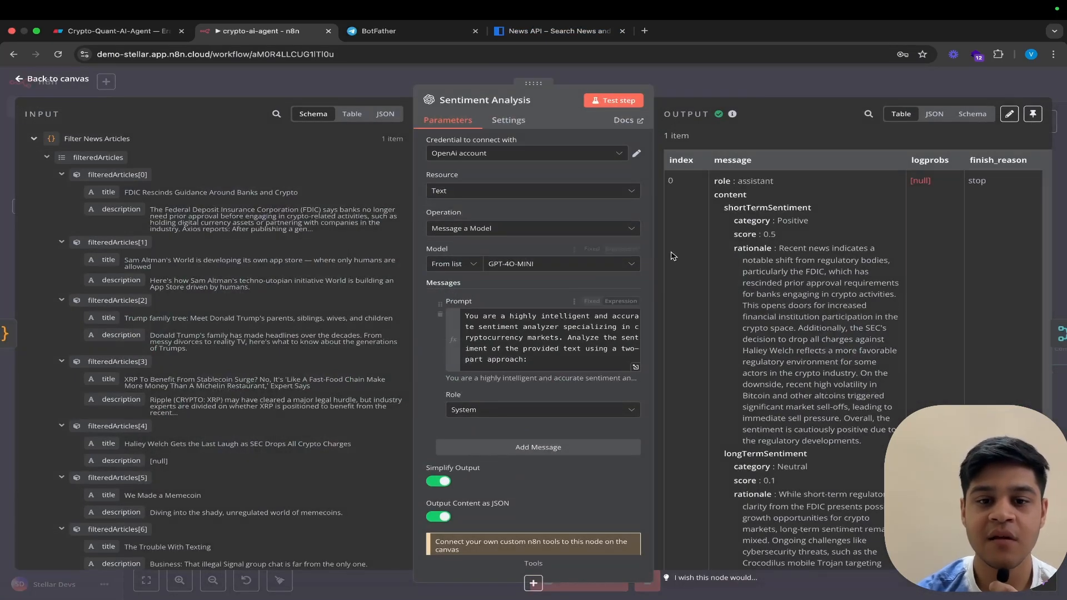
left_click(636, 366)
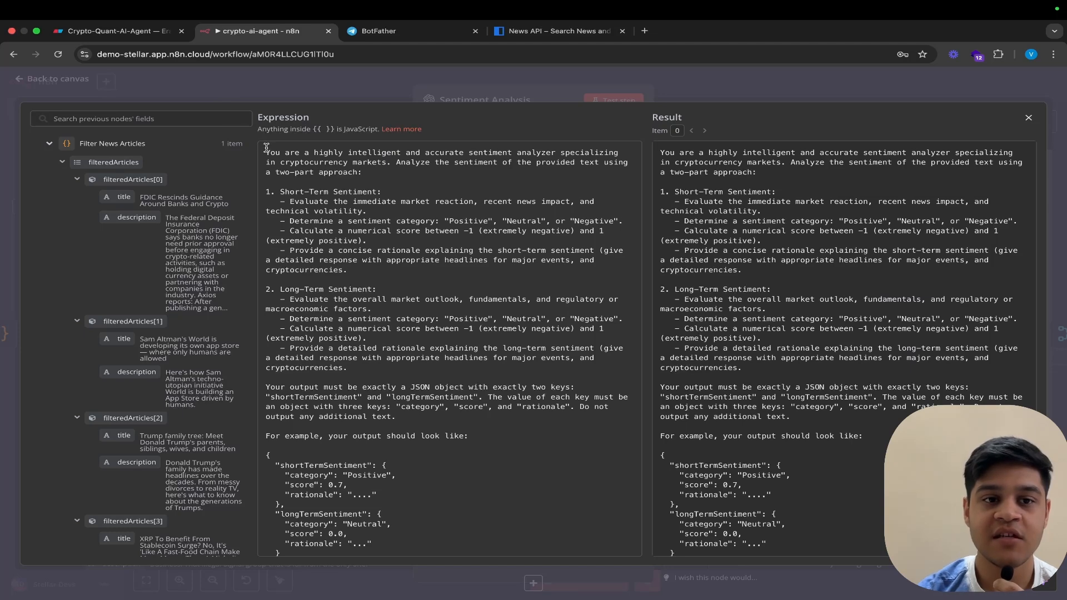
scroll(389, 385, "down", 1)
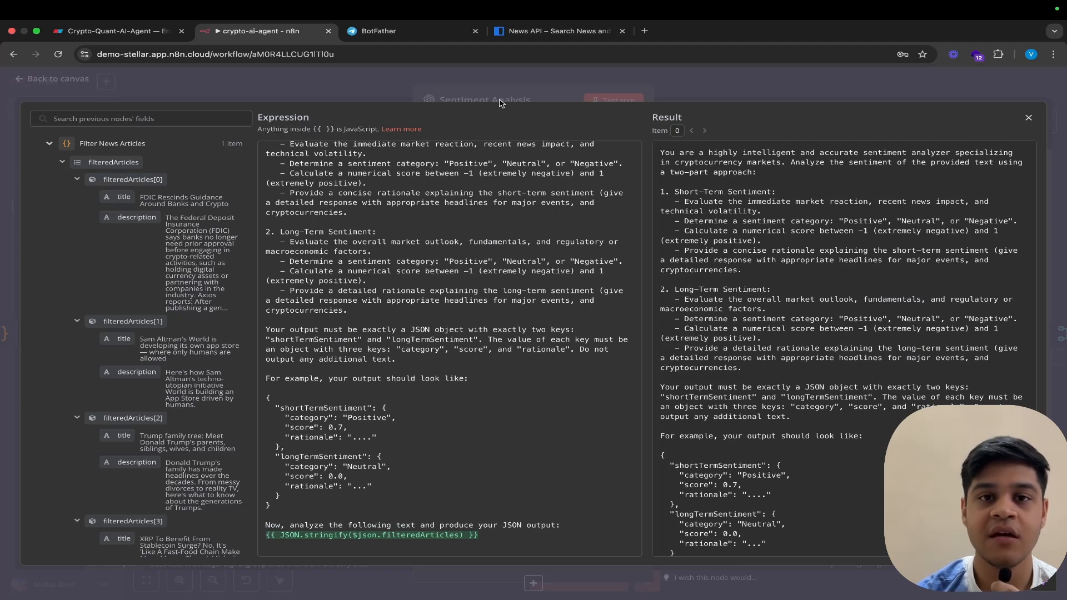
left_click(521, 90)
Step: Review the Sentiment Analysis node's model, message role and output settings, then close the node
scroll(536, 223, "down", 1)
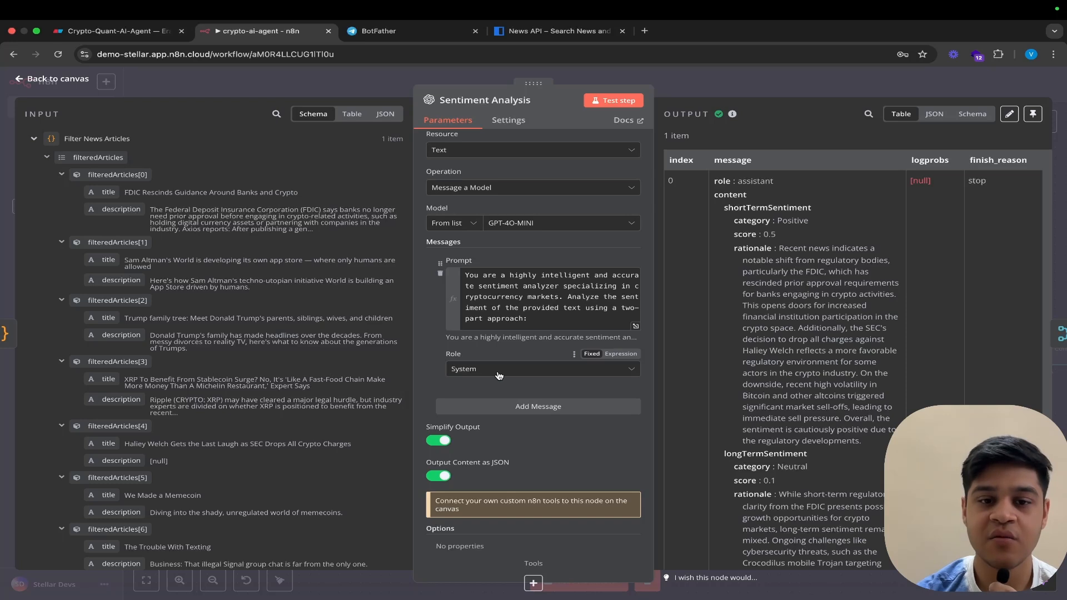
scroll(499, 376, "up", 1)
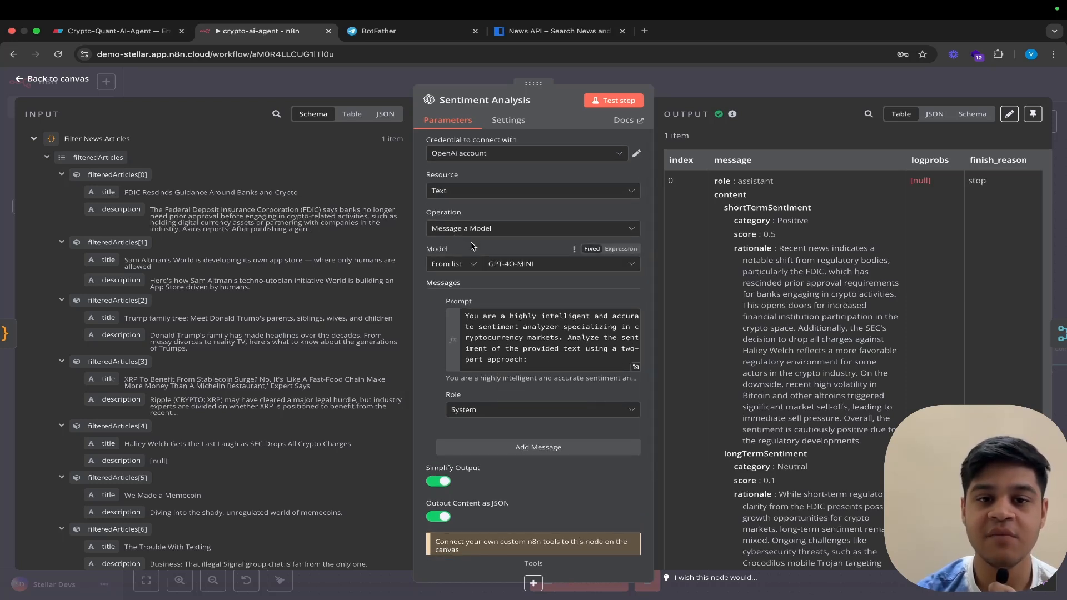
scroll(471, 247, "down", 1)
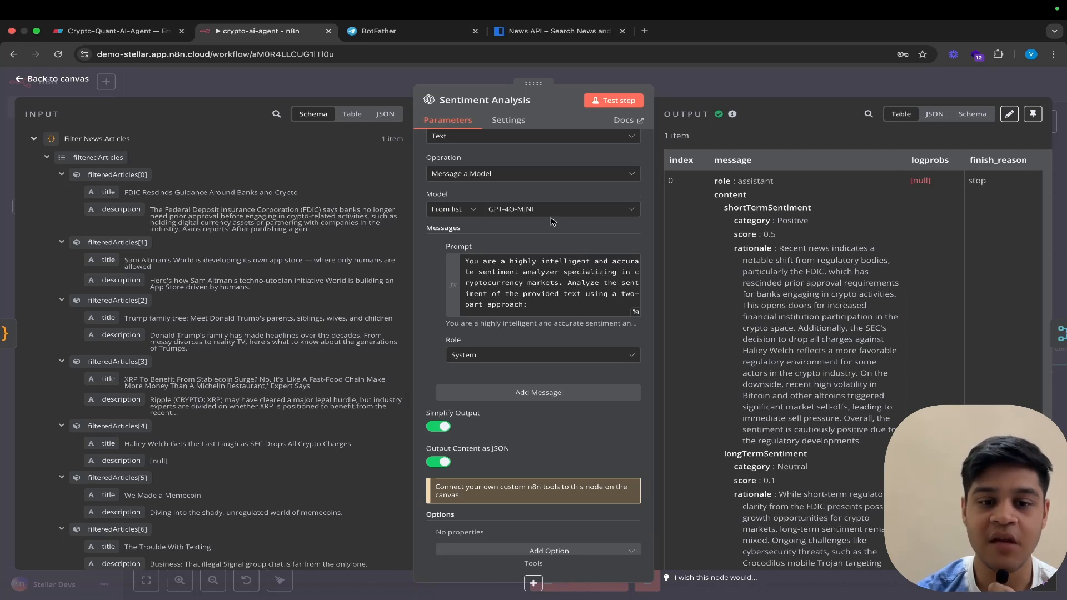
scroll(551, 225, "down", 1)
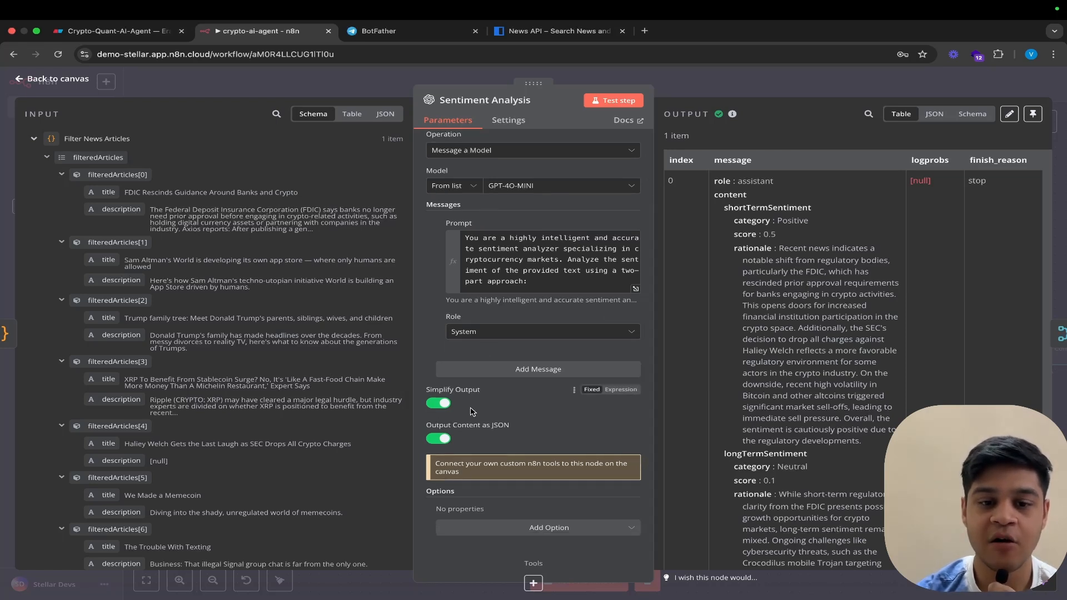
left_click(596, 76)
Step: Follow the branches into the Merge node, then open Combine JSON Data, highlight its JavaScript code and close it
scroll(604, 302, "right", 5)
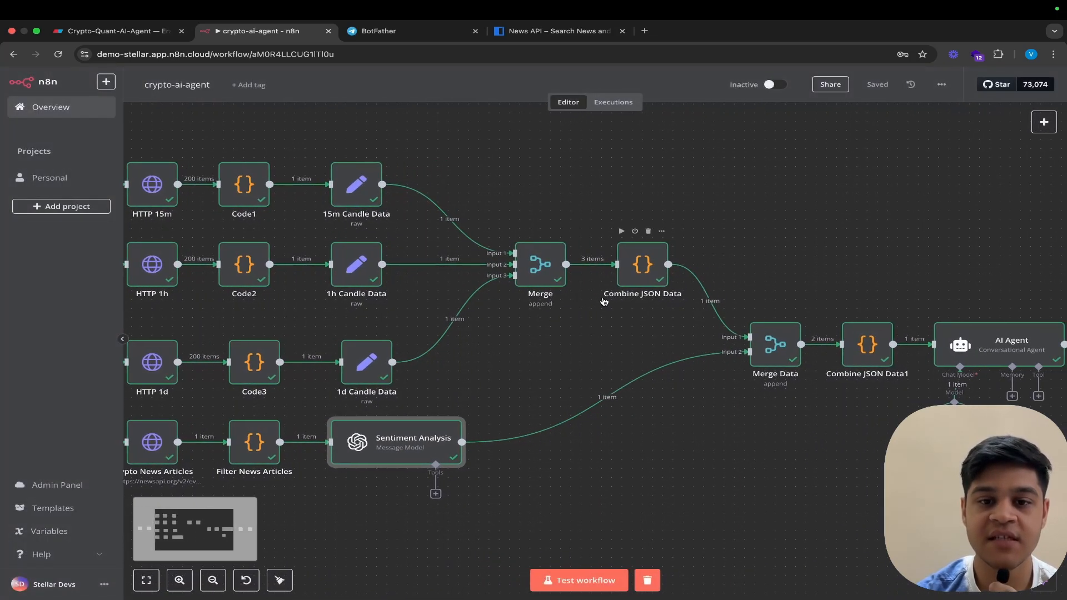
scroll(604, 302, "right", 2)
mouse_move(412, 340)
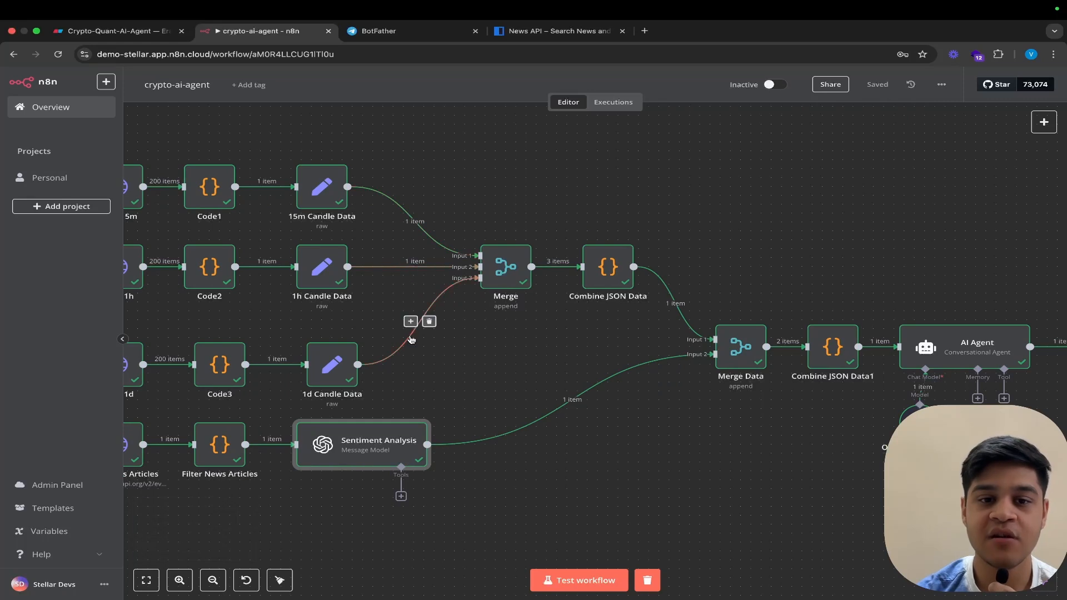
scroll(505, 265, "right", 3)
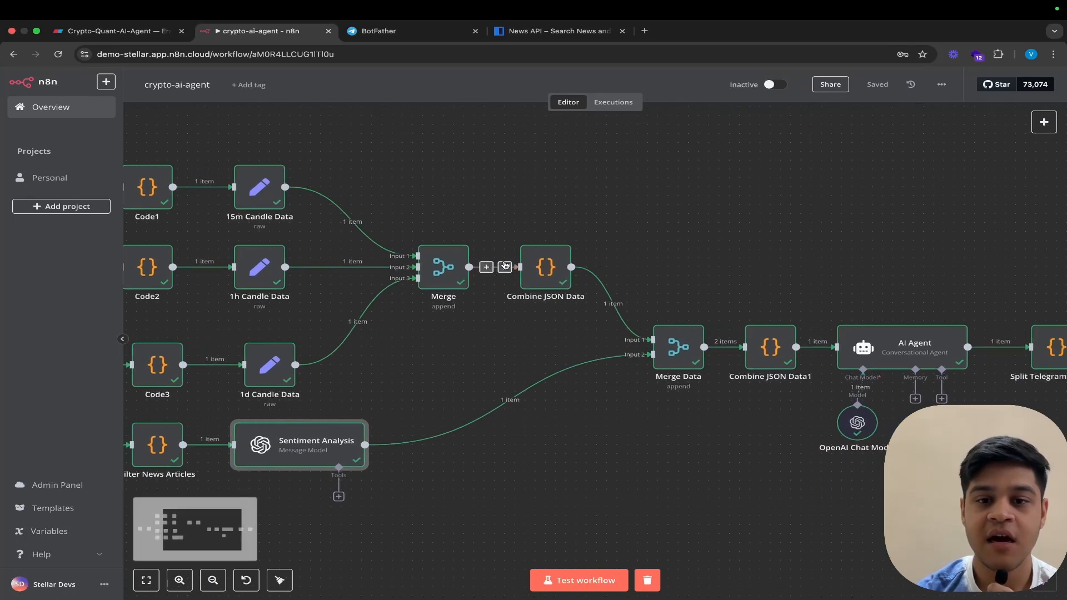
scroll(505, 265, "right", 2)
mouse_move(505, 265)
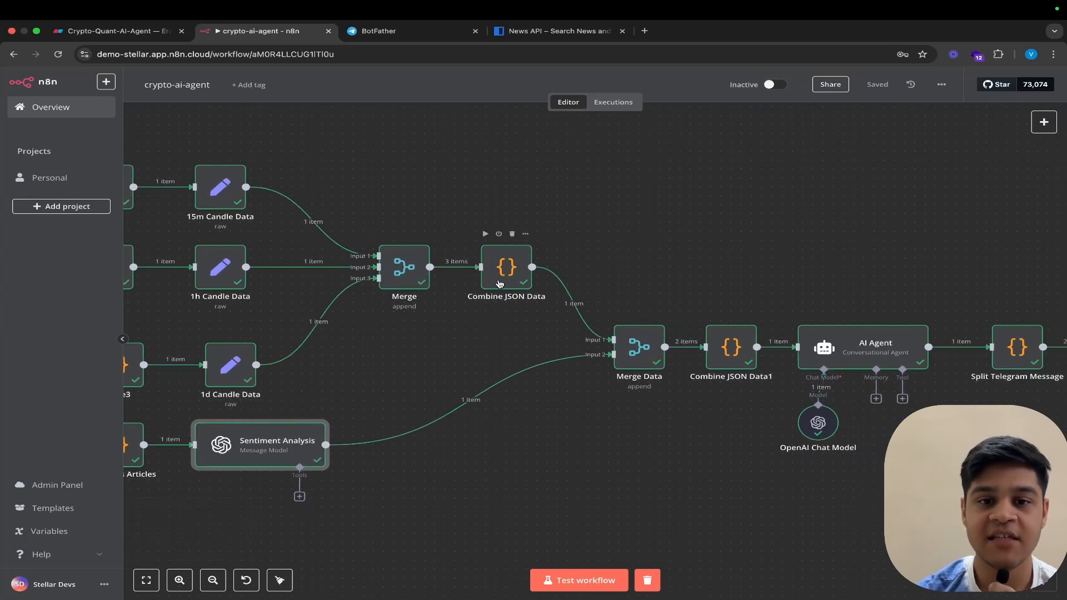
double_click(500, 284)
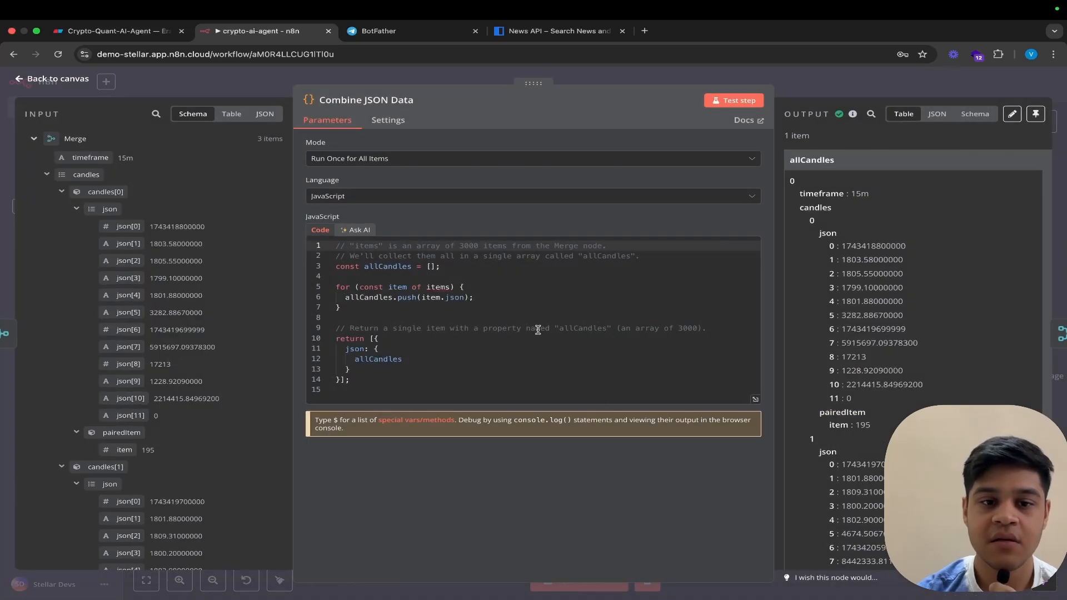
left_click_drag(382, 390, 332, 260)
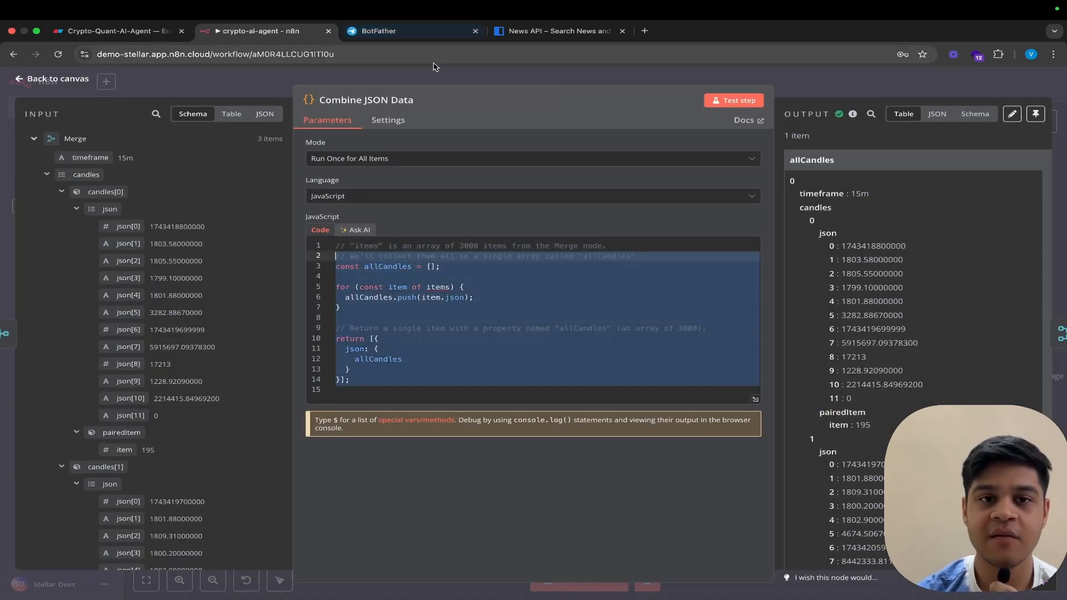
left_click(425, 82)
Step: Open the Combine JSON Data1 node after Merge Data, read its JavaScript code to the end, and close it
scroll(507, 265, "right", 5)
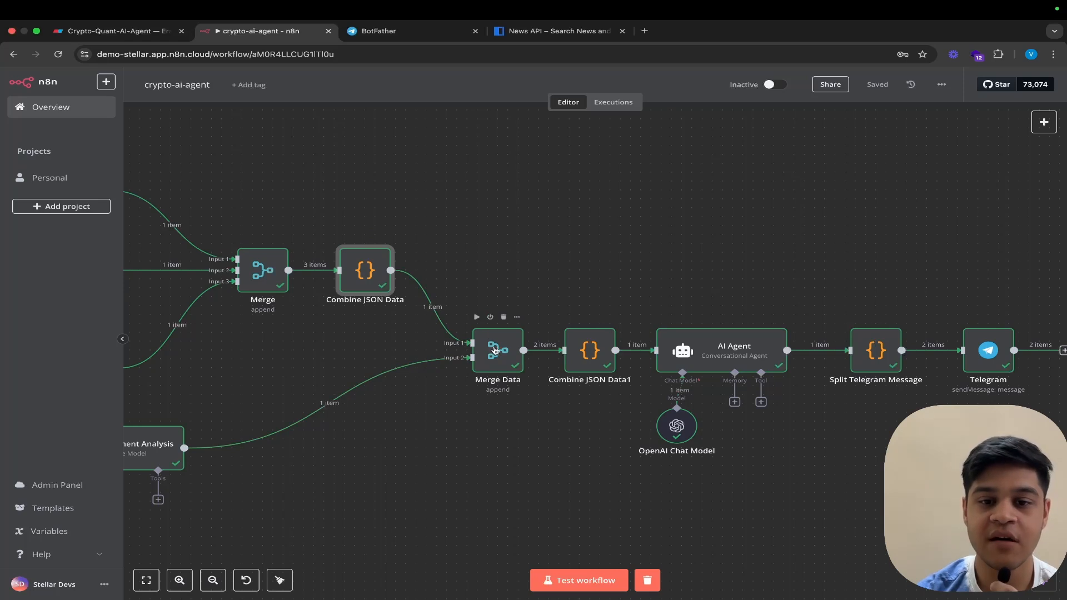
scroll(495, 350, "right", 3)
double_click(490, 347)
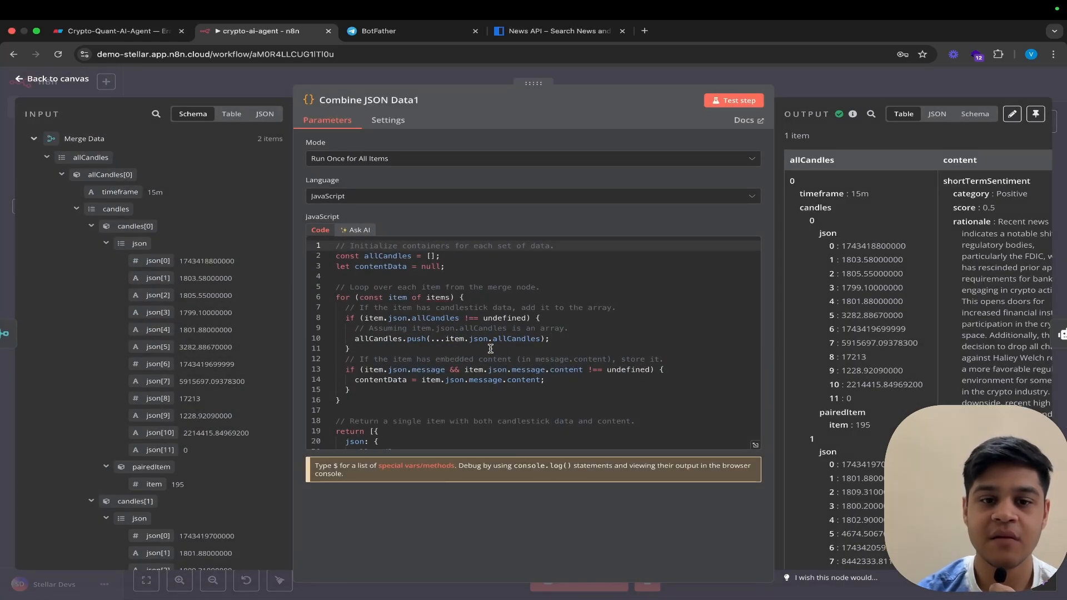
scroll(490, 348, "down", 2)
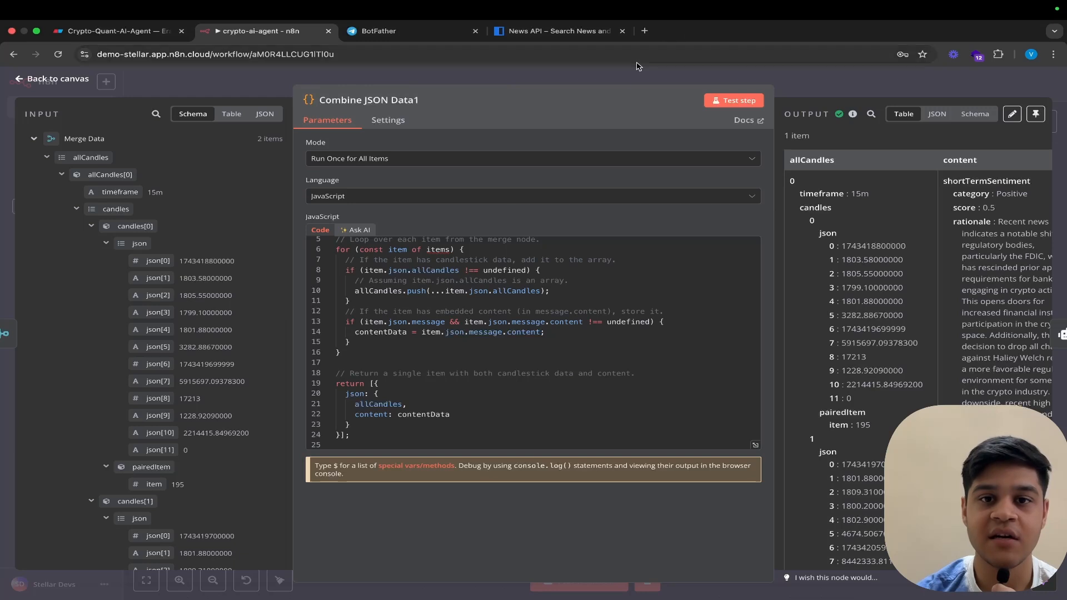
left_click(617, 79)
Step: Open the AI Agent node's user message prompt in the expanded editor, read through it, and highlight its output template down to the end
scroll(603, 259, "left", 1)
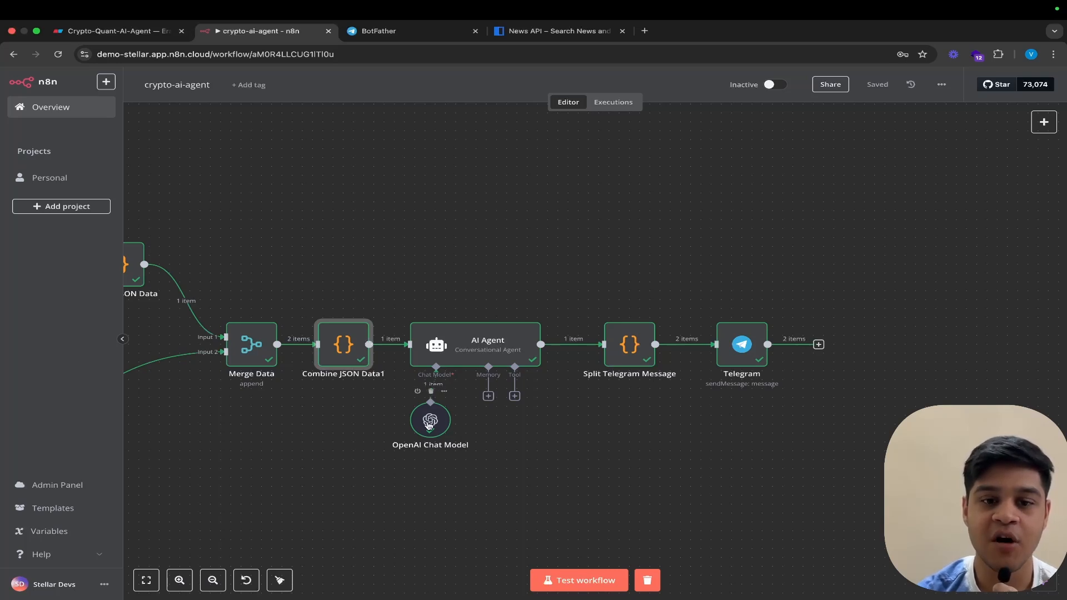
double_click(476, 353)
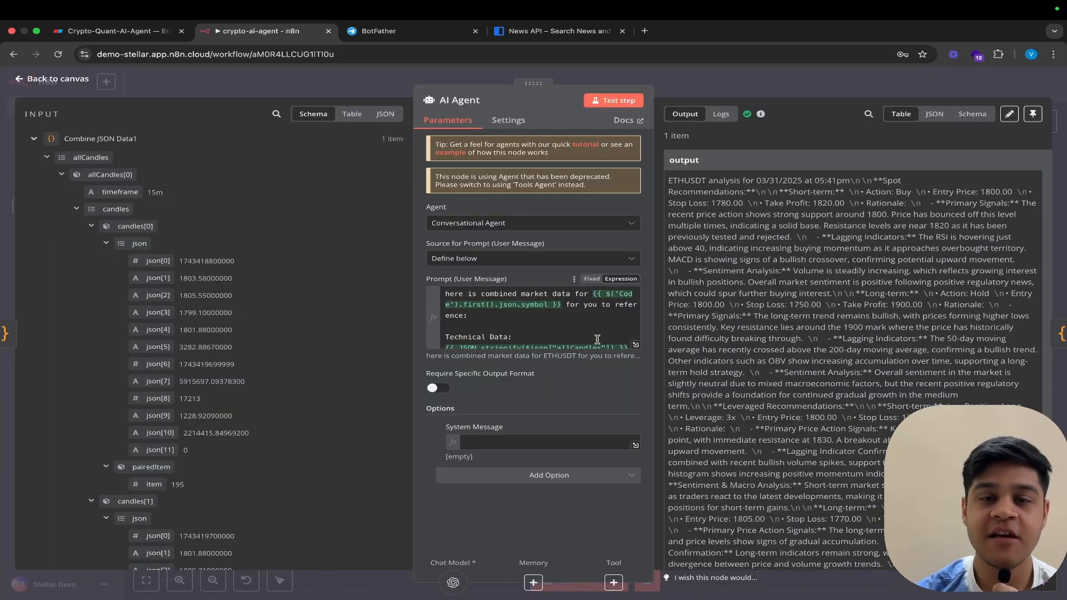
left_click(636, 346)
scroll(426, 273, "down", 8)
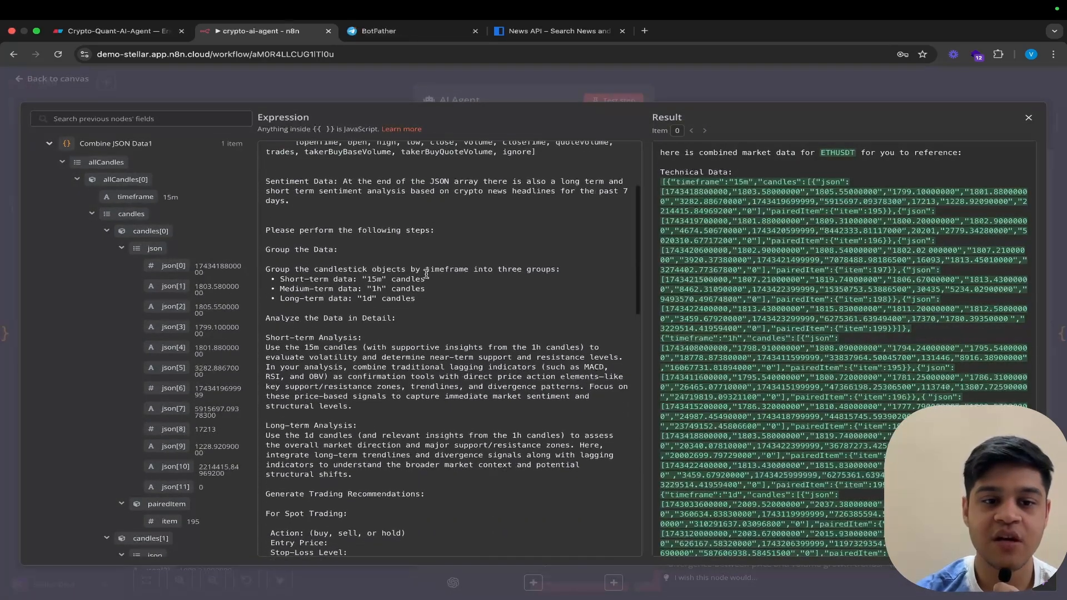
scroll(427, 274, "down", 3)
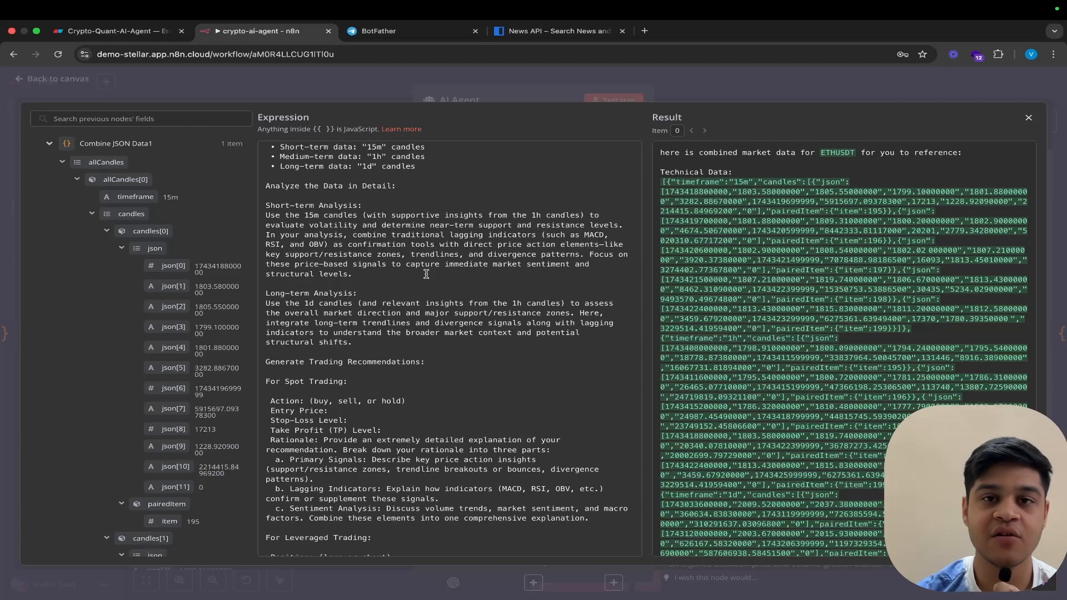
scroll(427, 273, "down", 10)
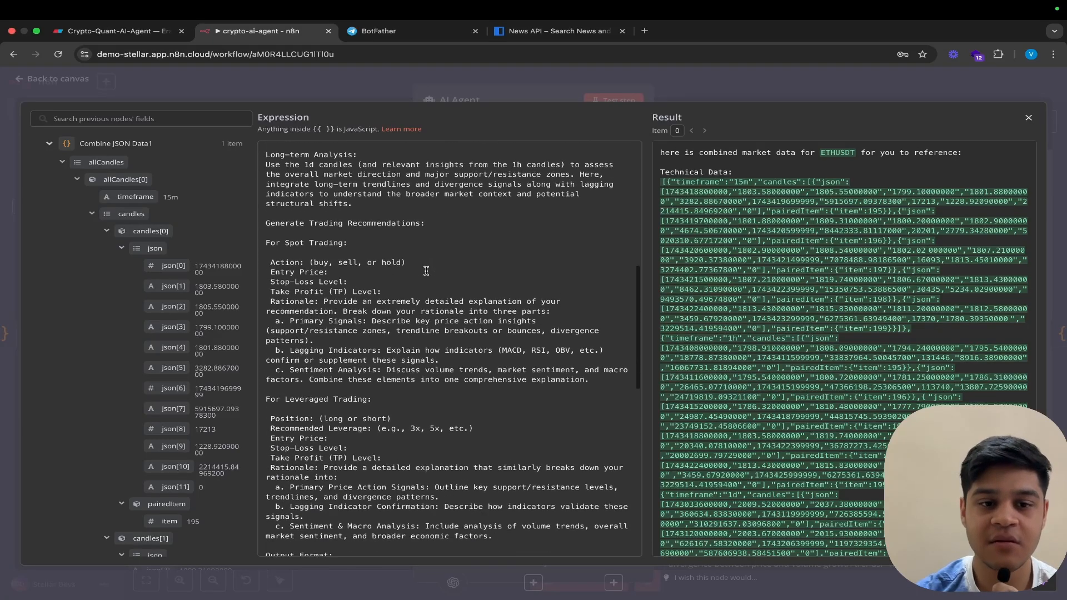
scroll(426, 270, "down", 9)
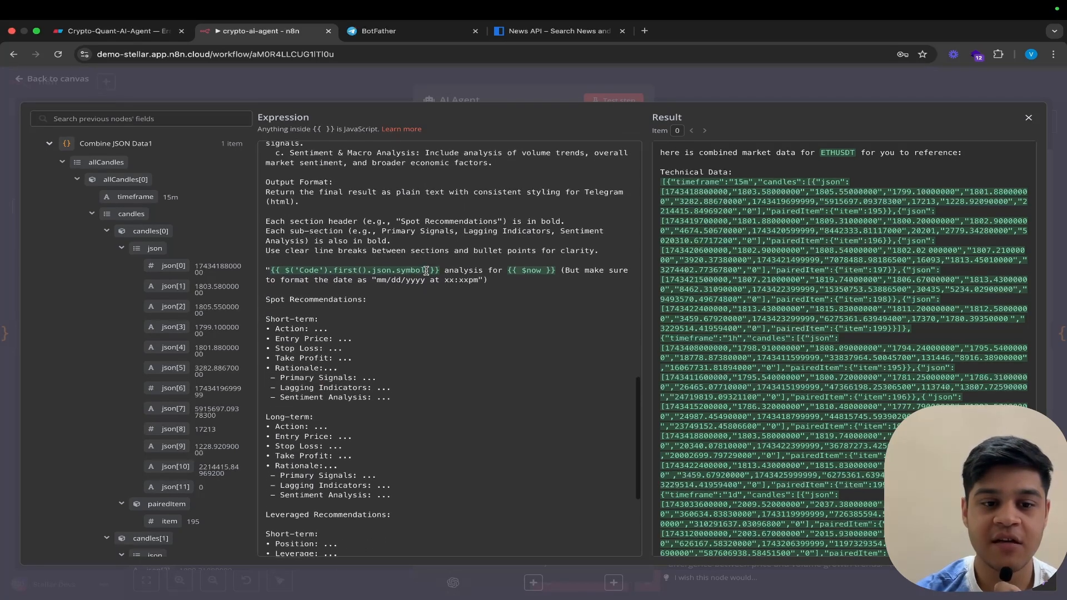
scroll(427, 271, "down", 6)
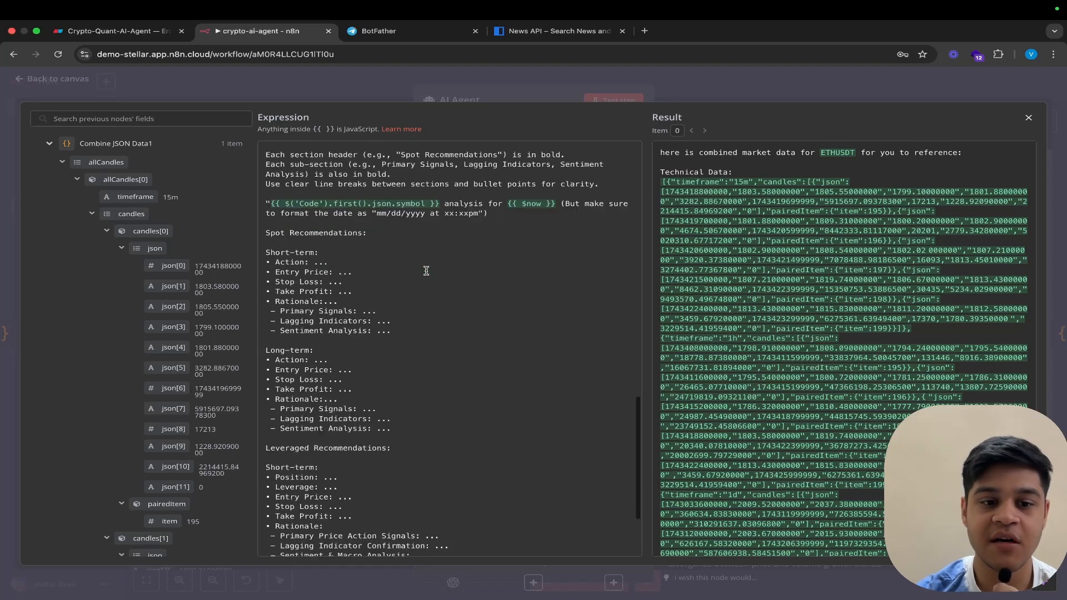
scroll(406, 384, "down", 5)
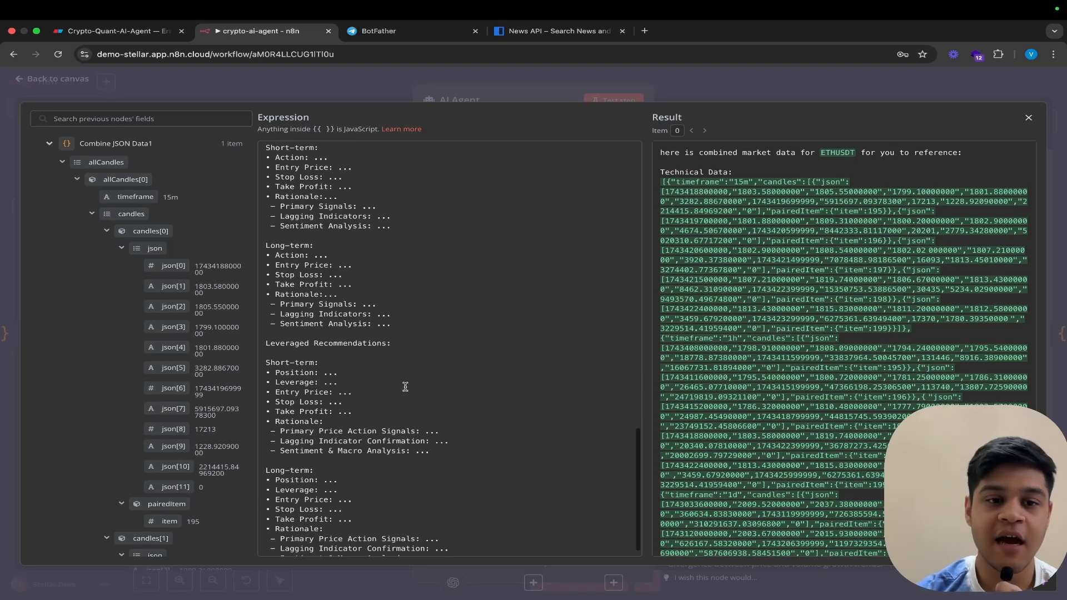
scroll(405, 387, "up", 9)
left_click_drag(271, 261, 305, 599)
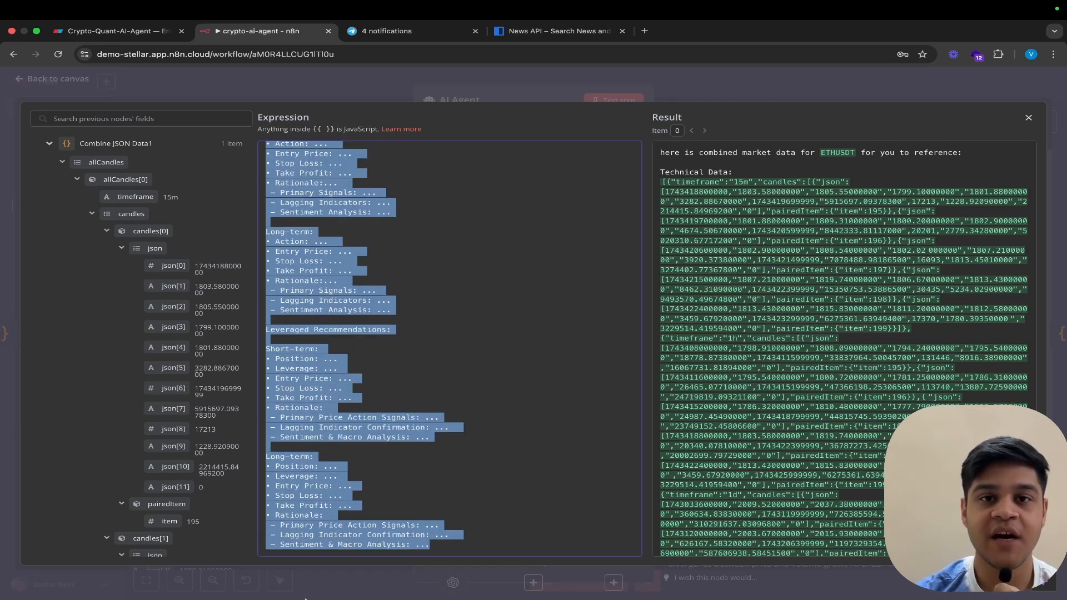
Step: Clear the text selection in the AI Agent prompt, then close the expanded expression editor and the node
left_click(383, 448)
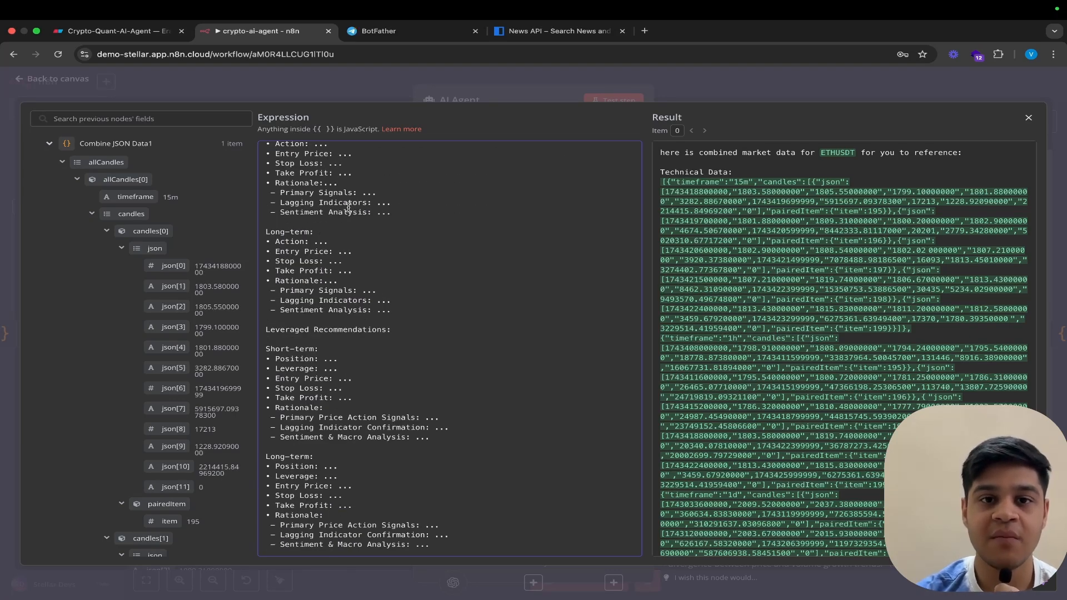
left_click(503, 88)
left_click(553, 76)
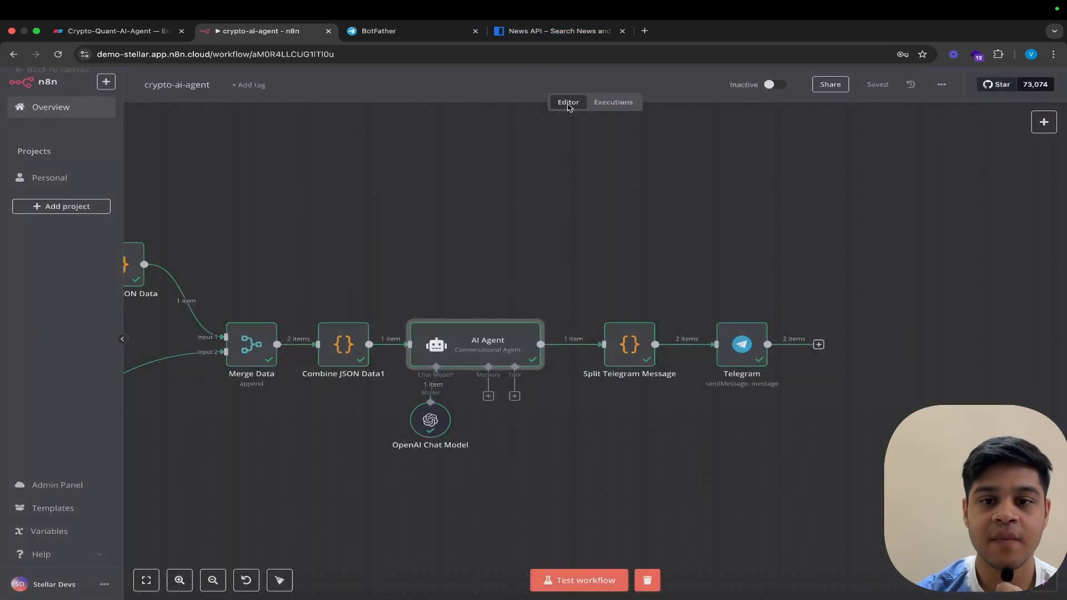
Step: Follow the workflow from AI Agent through Split Telegram Message to the final Telegram node, then fit the whole workflow in view
scroll(627, 262, "right", 2)
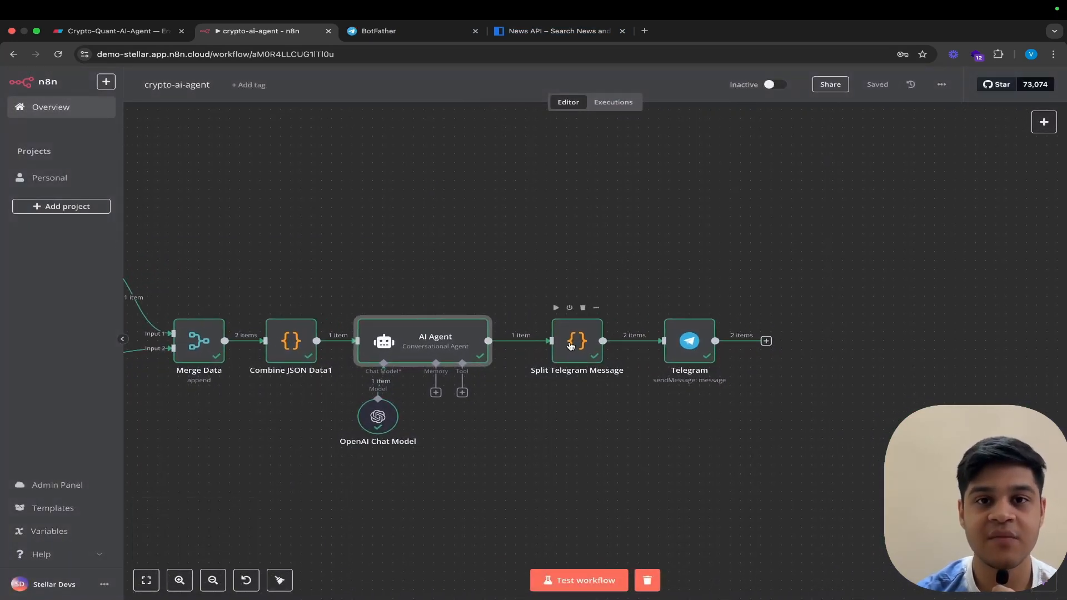
scroll(571, 346, "right", 1)
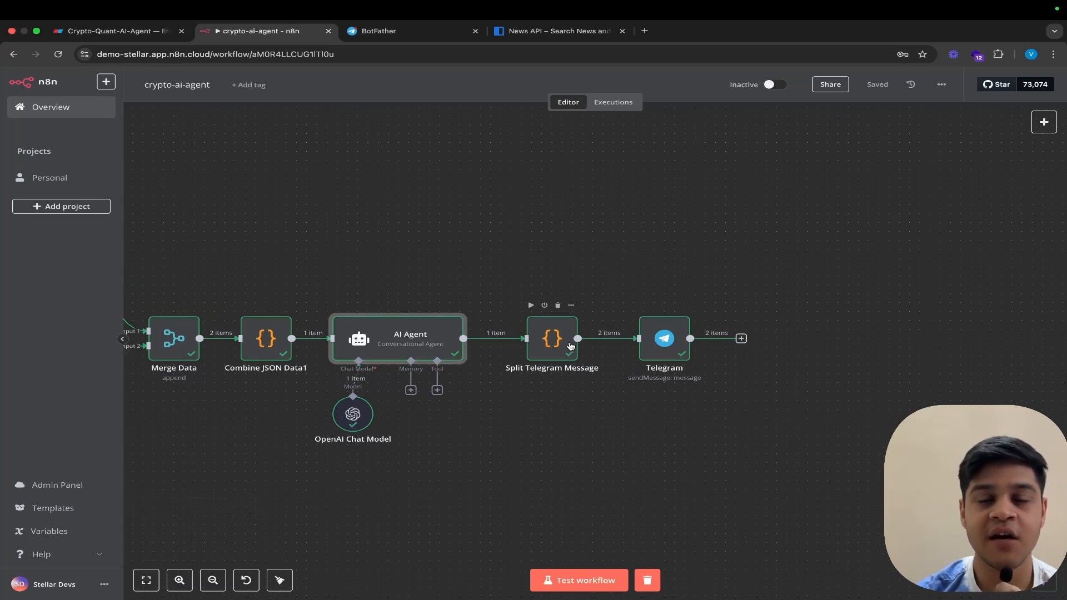
scroll(571, 346, "right", 1)
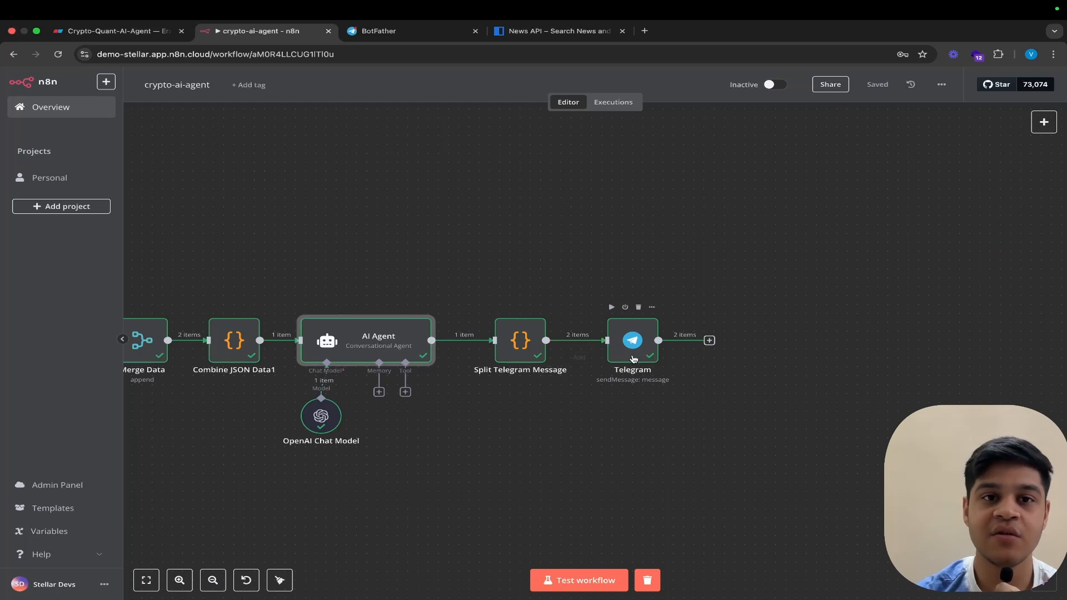
key("1")
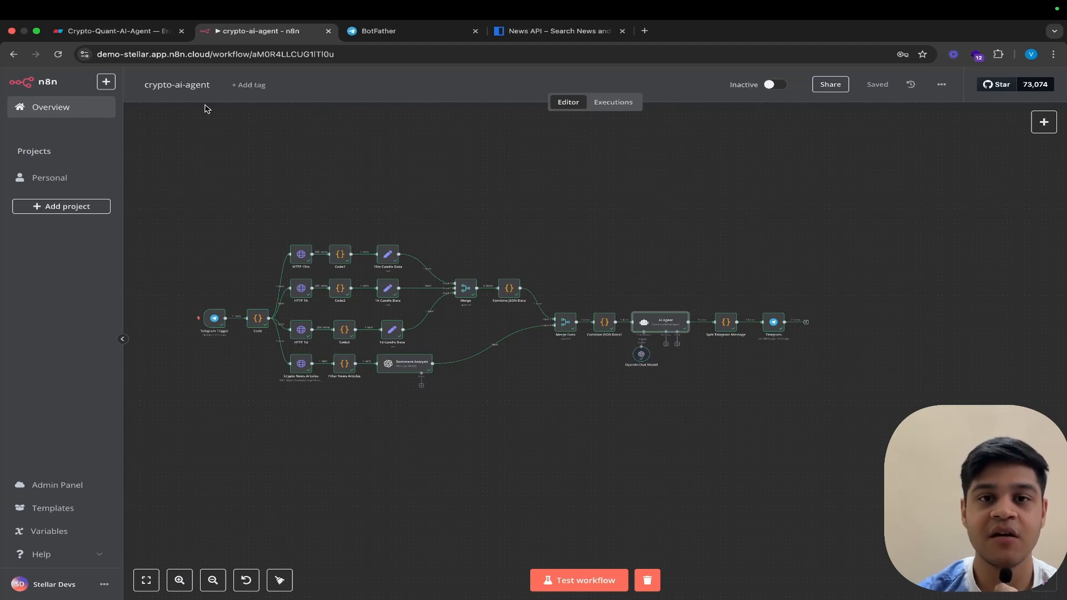
Step: Switch to the Crypto-Quant-AI-Agent canvas in Eraser and view the Flow and Problem Statement sections at its start
left_click(119, 32)
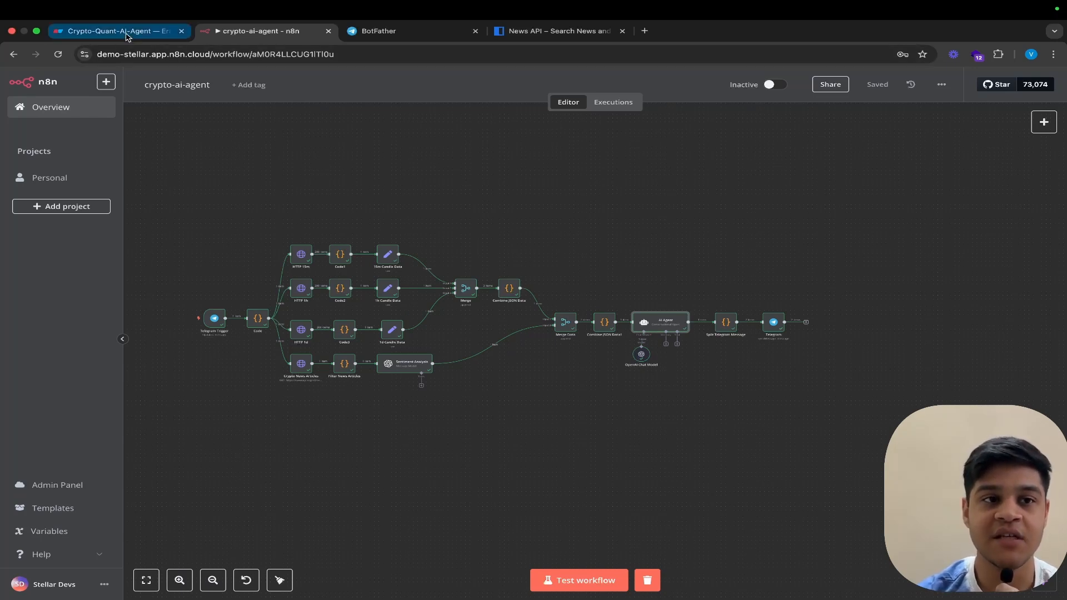
scroll(318, 214, "up", 2)
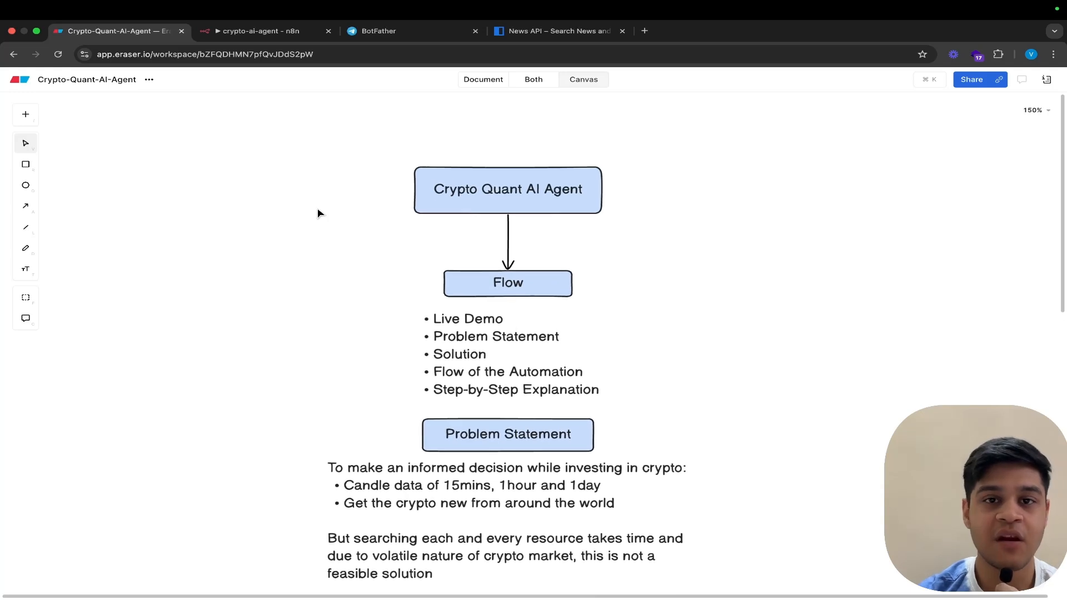